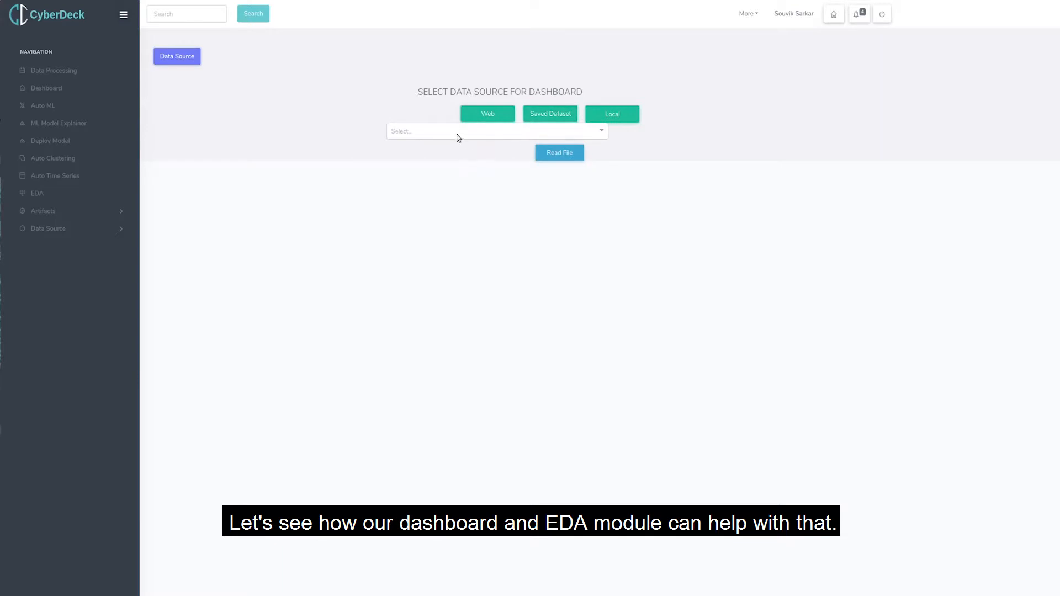
Load the saved dataset bmart_train.csv as the dashboard's data source and preview its data.
{"action": "left_click", "coordinate": [458, 137]}
{"action": "scroll", "coordinate": [439, 209], "scroll_direction": "down", "scroll_amount": 6}
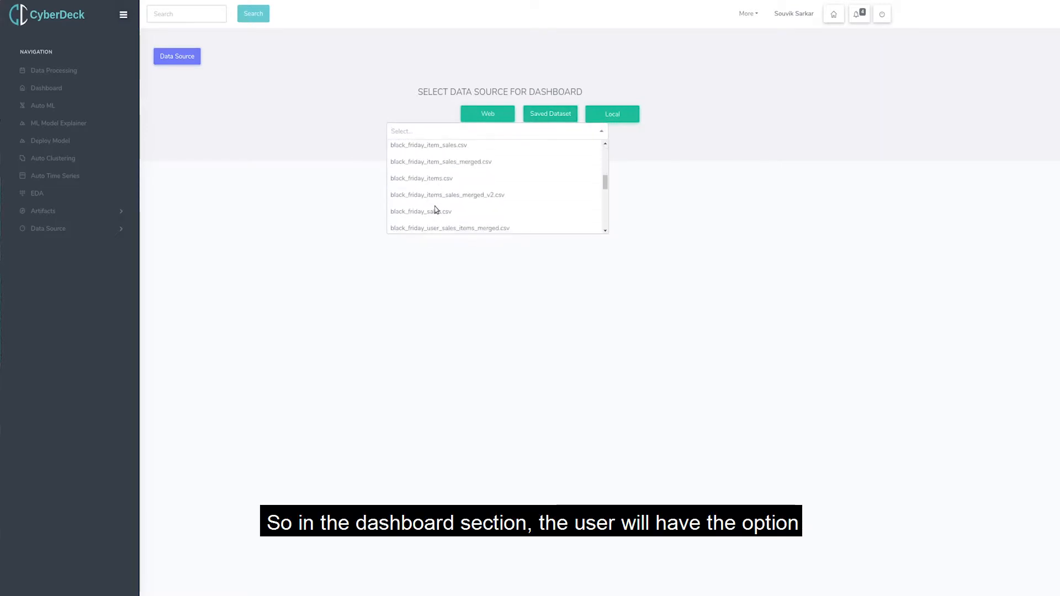
{"action": "scroll", "coordinate": [436, 210], "scroll_direction": "down", "scroll_amount": 1}
{"action": "left_click", "coordinate": [424, 182]}
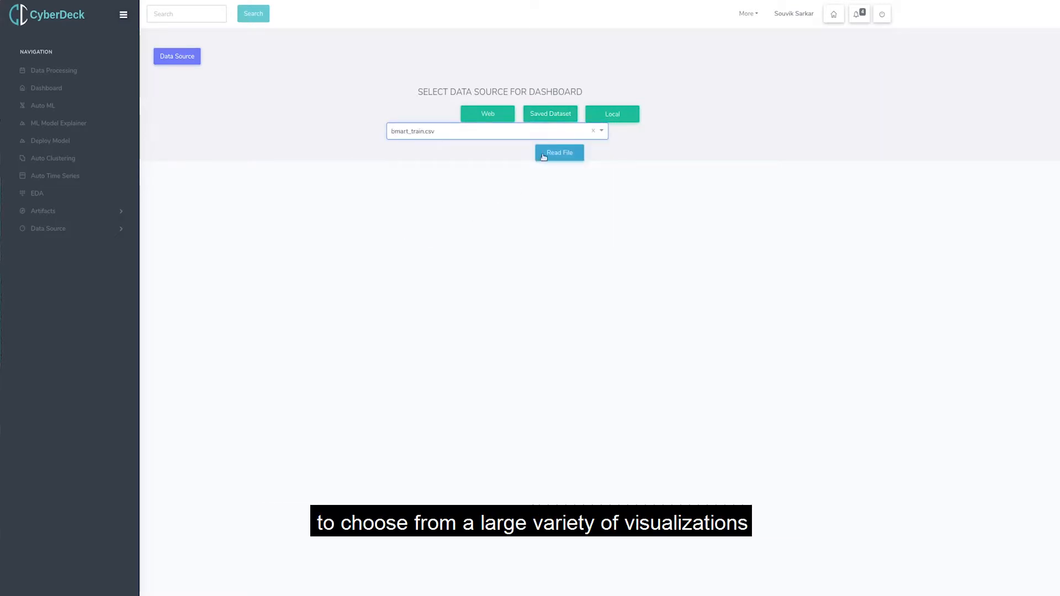
{"action": "left_click", "coordinate": [546, 157]}
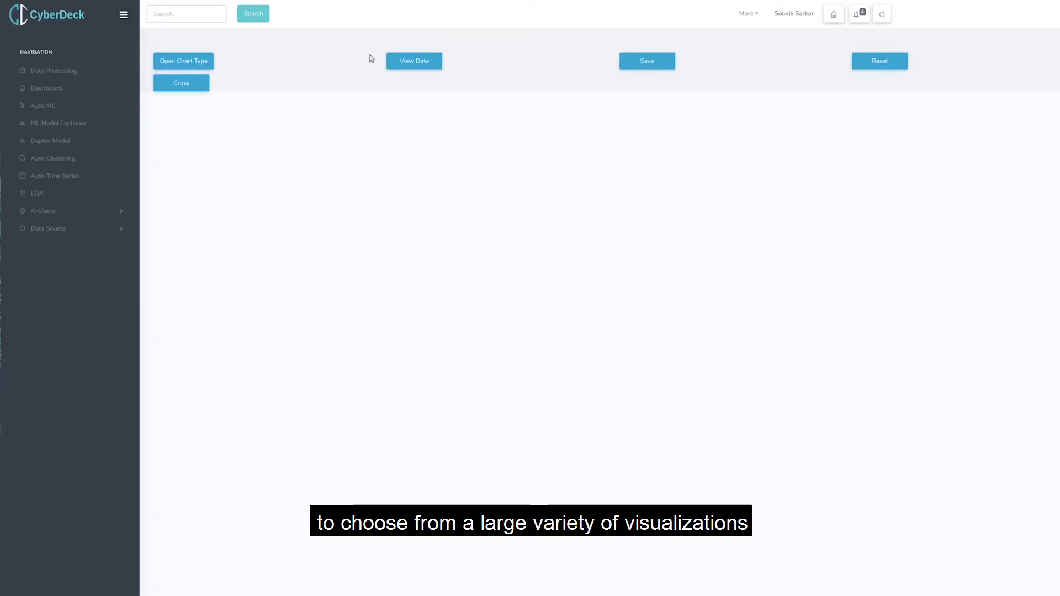
{"action": "left_click", "coordinate": [399, 61]}
{"action": "left_click", "coordinate": [632, 242]}
Add a bar chart to the dashboard with Item_Type on the X-axis and Item_Outlet_Sales on the Y-axis.
{"action": "left_click", "coordinate": [185, 62]}
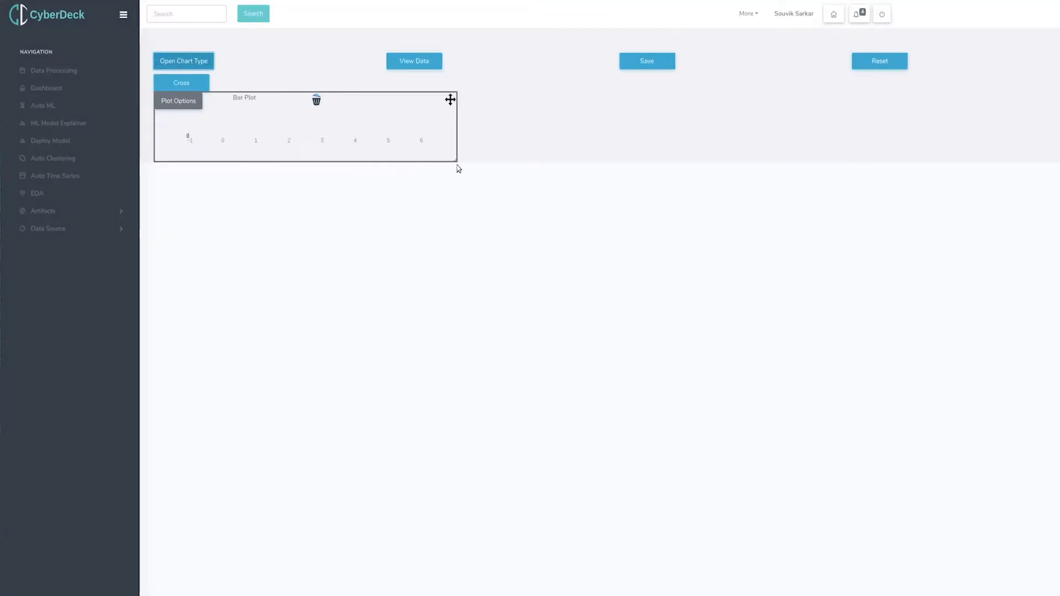
{"action": "left_click_drag", "start_coordinate": [457, 167], "coordinate": [509, 369]}
{"action": "left_click", "coordinate": [179, 102]}
{"action": "left_click", "coordinate": [519, 54]}
{"action": "left_click", "coordinate": [516, 106]}
{"action": "left_click", "coordinate": [516, 72]}
{"action": "left_click", "coordinate": [511, 155]}
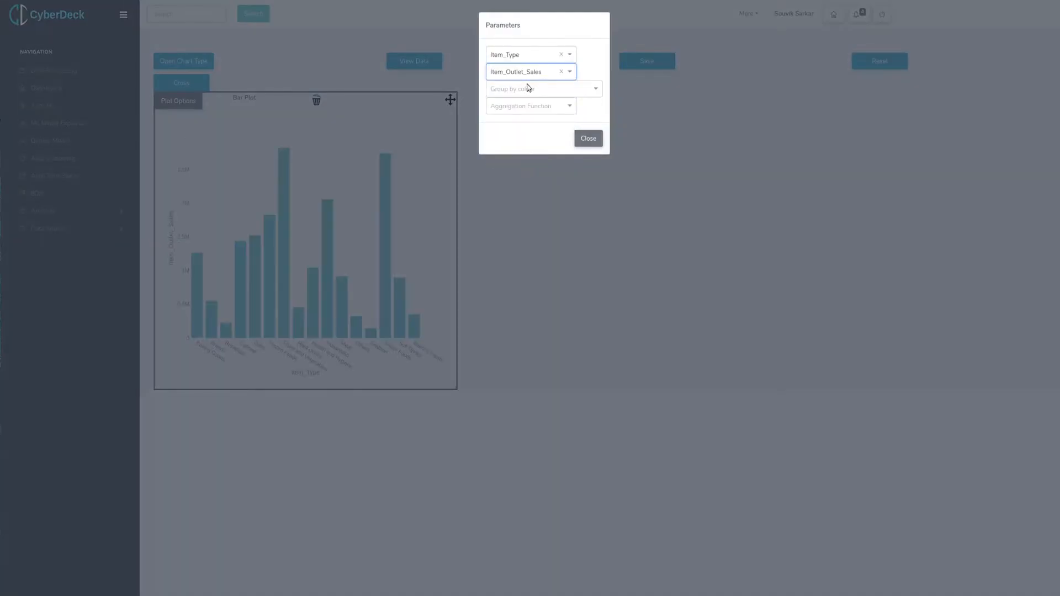
Group the bar chart's colours by Outlet_Size.
{"action": "left_click", "coordinate": [528, 89]}
{"action": "left_click", "coordinate": [506, 172]}
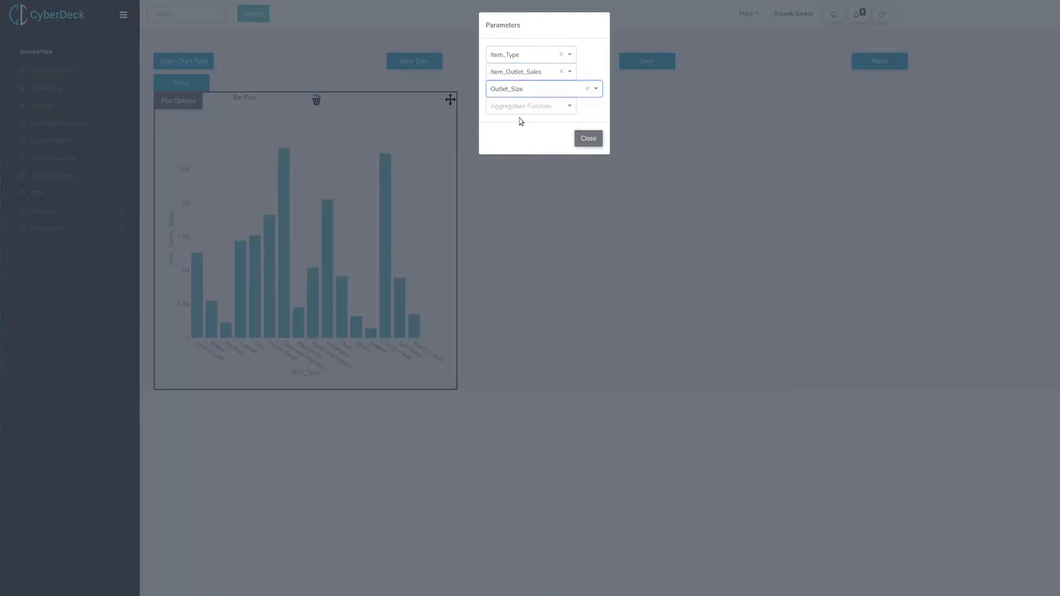
{"action": "left_click", "coordinate": [584, 139]}
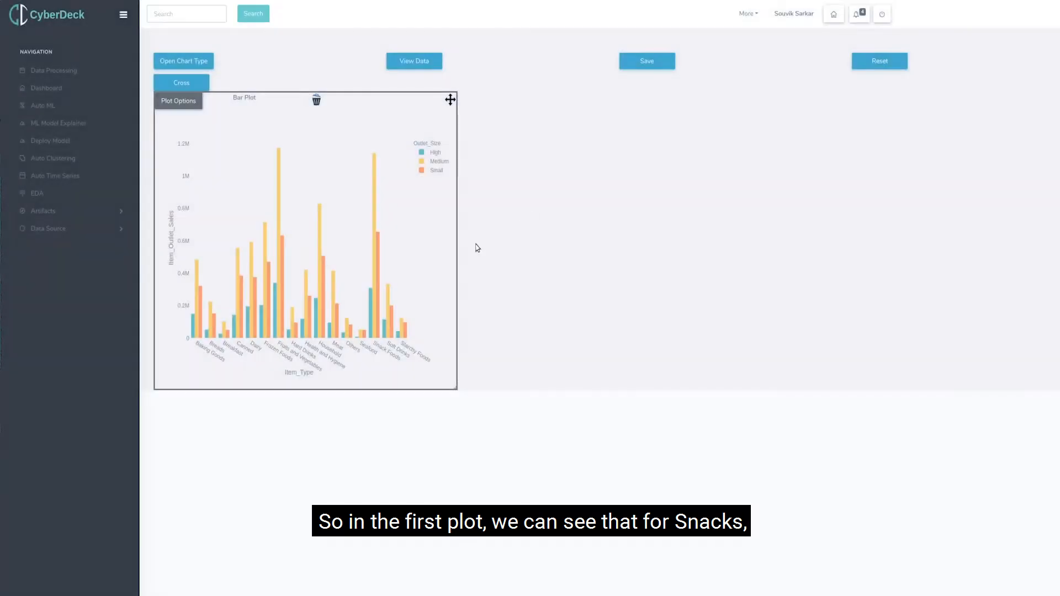
Add a bubble chart, place it beside the bar plot, and enlarge it to match the bar plot's size.
{"action": "left_click", "coordinate": [184, 62]}
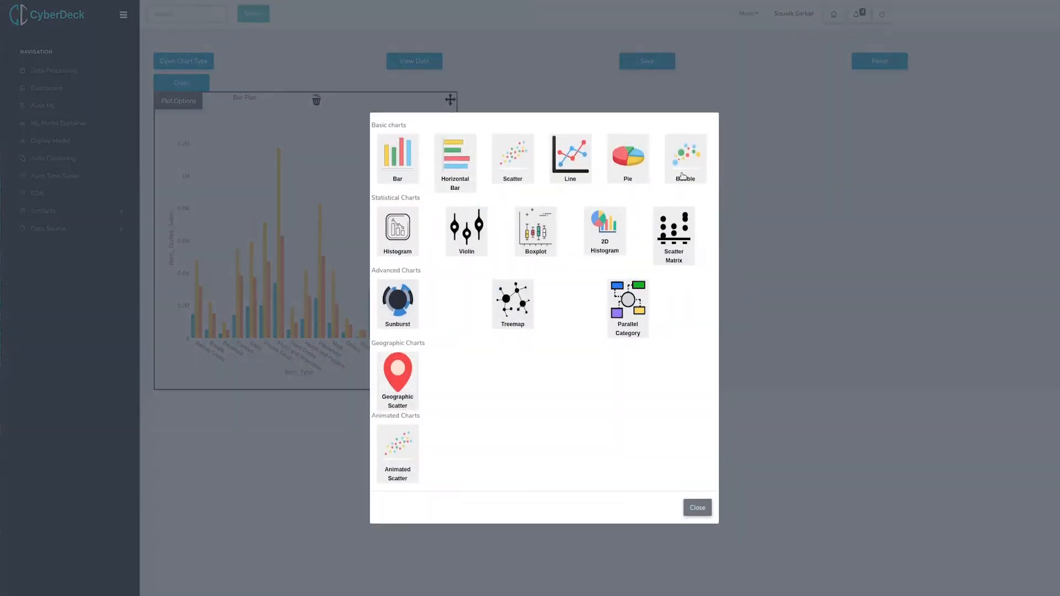
{"action": "left_click", "coordinate": [698, 508]}
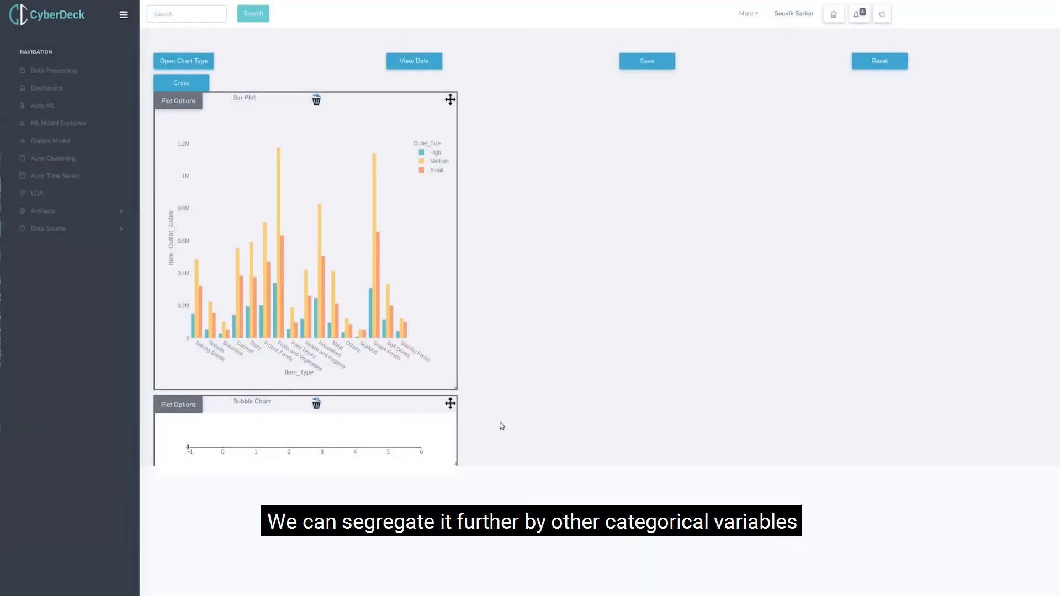
{"action": "left_click_drag", "start_coordinate": [451, 409], "coordinate": [760, 97]}
{"action": "left_click_drag", "start_coordinate": [770, 229], "coordinate": [805, 392]}
Set the bubble chart to Item_MRP on X and Item_Outlet_Sales on Y, coloured by Item_Type and sized by Item_Visibility.
{"action": "left_click", "coordinate": [487, 100]}
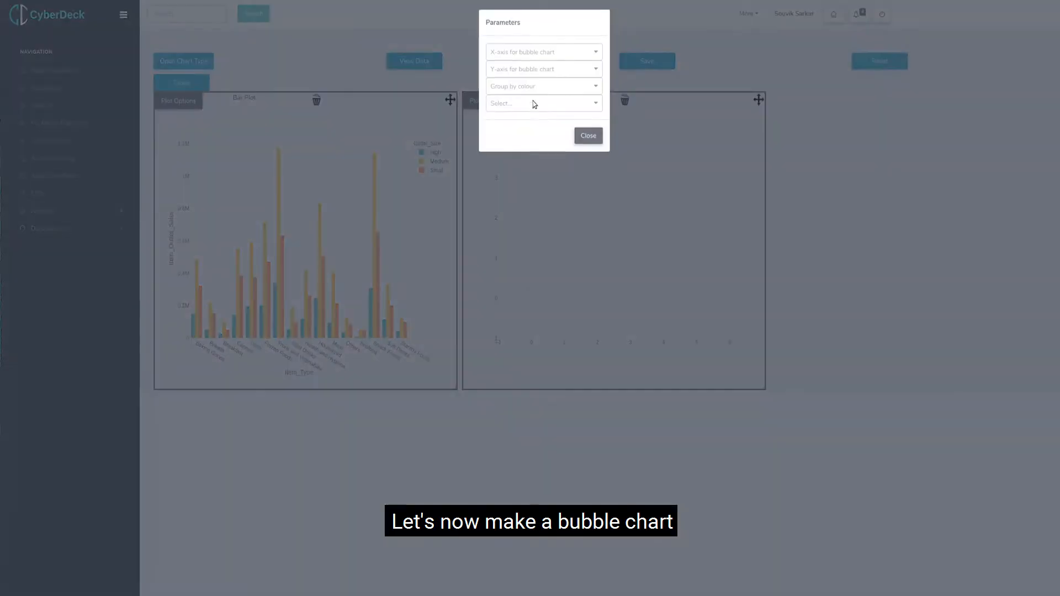
{"action": "left_click", "coordinate": [518, 54]}
{"action": "left_click", "coordinate": [519, 104]}
{"action": "left_click", "coordinate": [521, 72]}
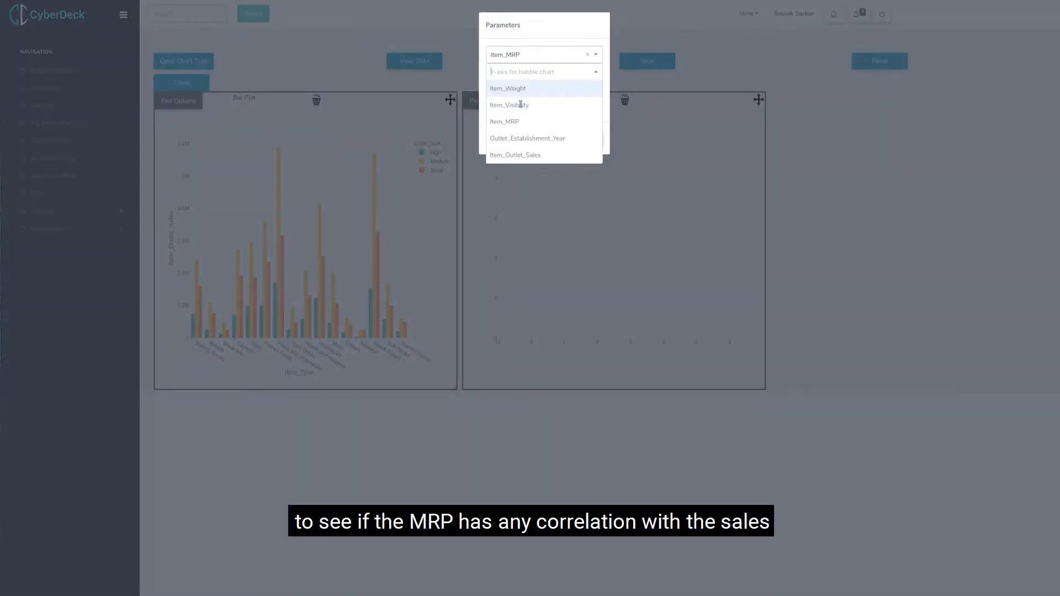
{"action": "left_click", "coordinate": [520, 155]}
{"action": "left_click", "coordinate": [519, 89]}
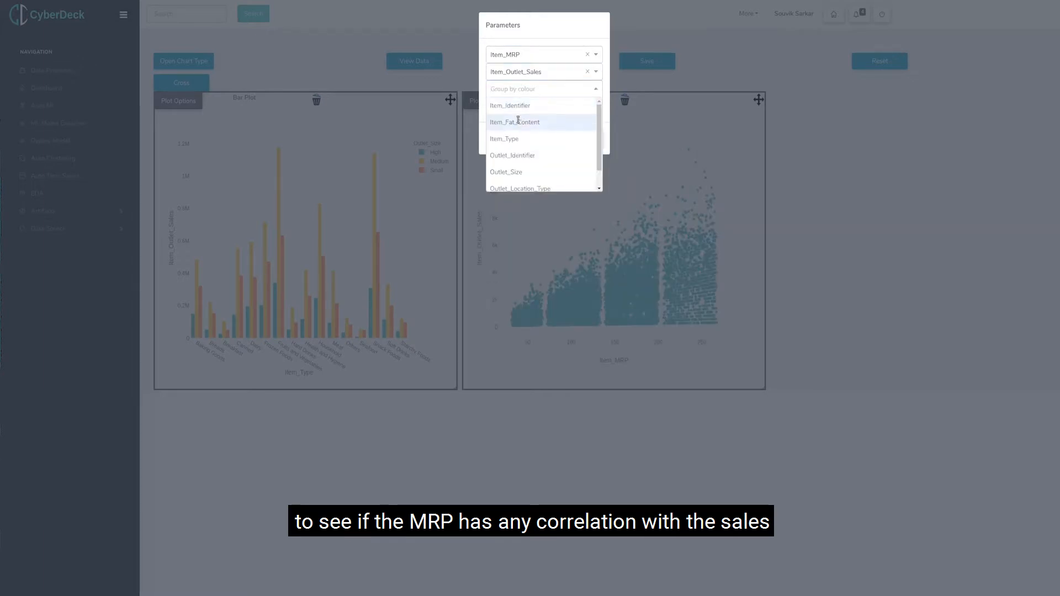
{"action": "left_click", "coordinate": [519, 139]}
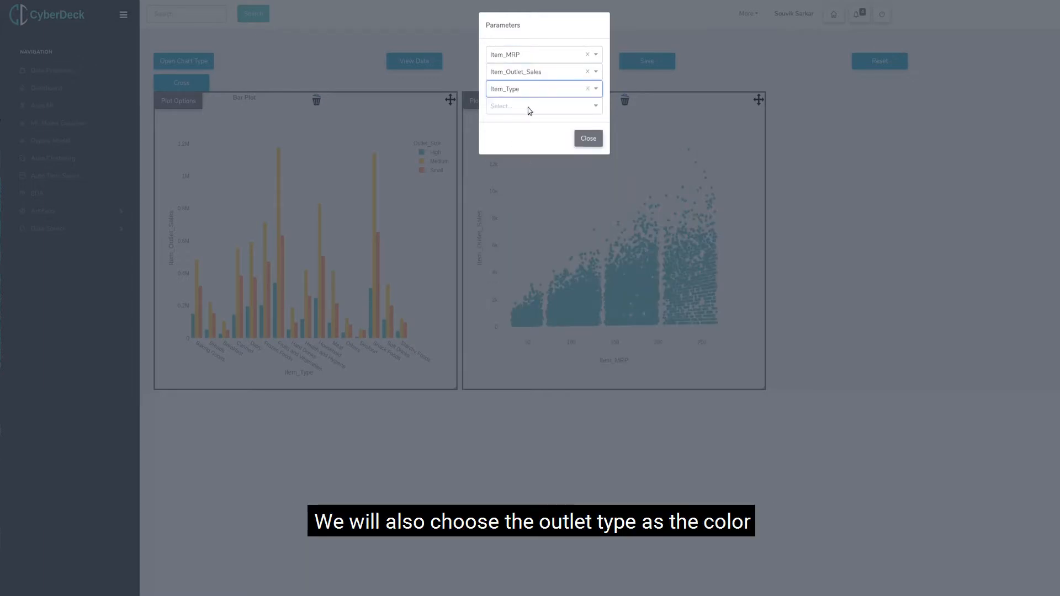
{"action": "left_click", "coordinate": [529, 108]}
{"action": "left_click", "coordinate": [530, 142]}
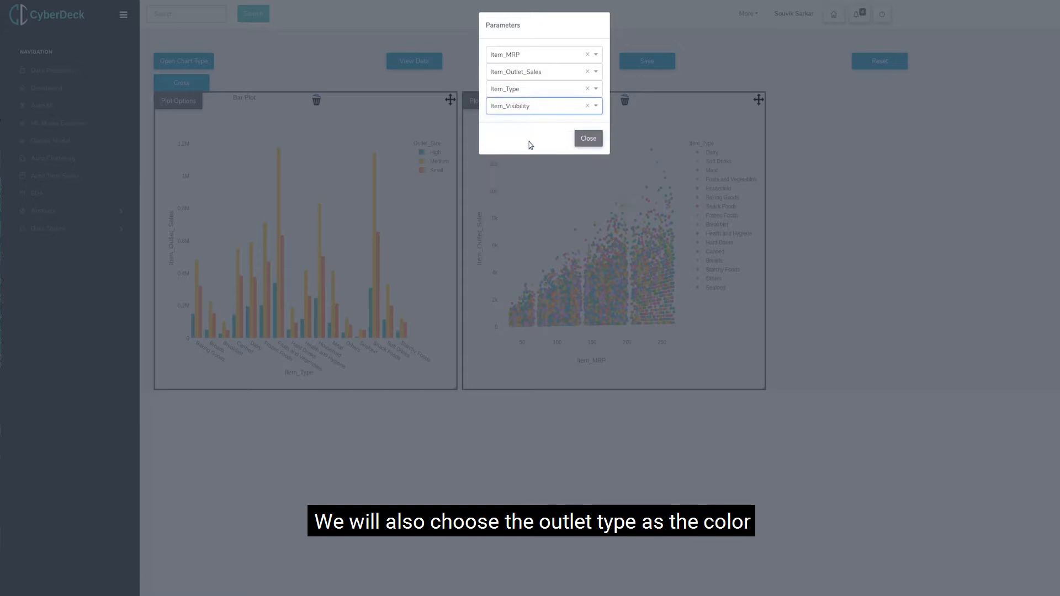
Change the bubble chart's colour grouping to Outlet_Location_Type and widen the chart across the rest of its row.
{"action": "left_click", "coordinate": [592, 90]}
{"action": "left_click", "coordinate": [588, 89]}
{"action": "left_click", "coordinate": [557, 88]}
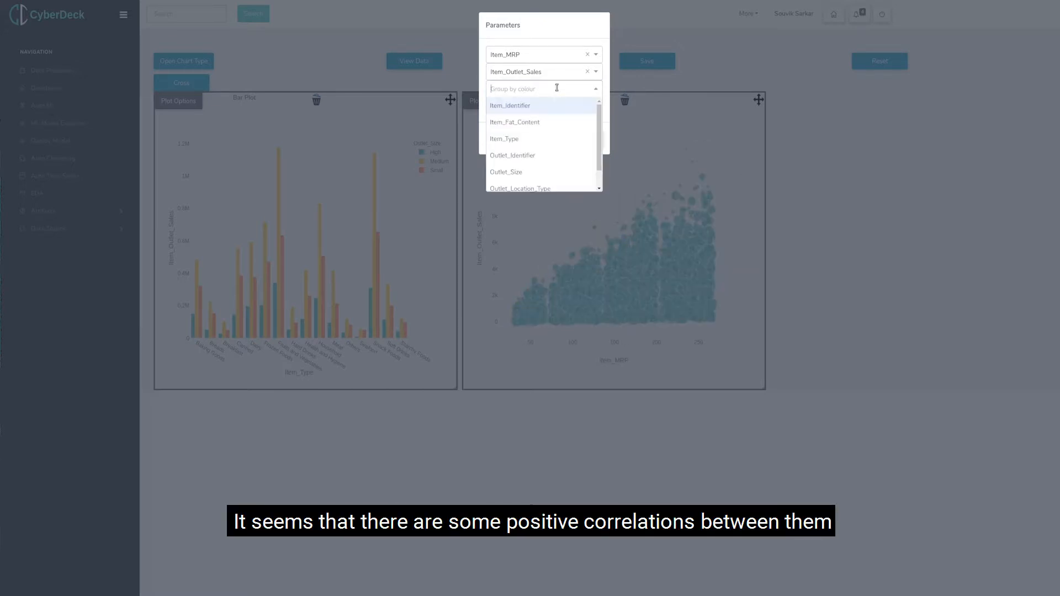
{"action": "left_click", "coordinate": [528, 186]}
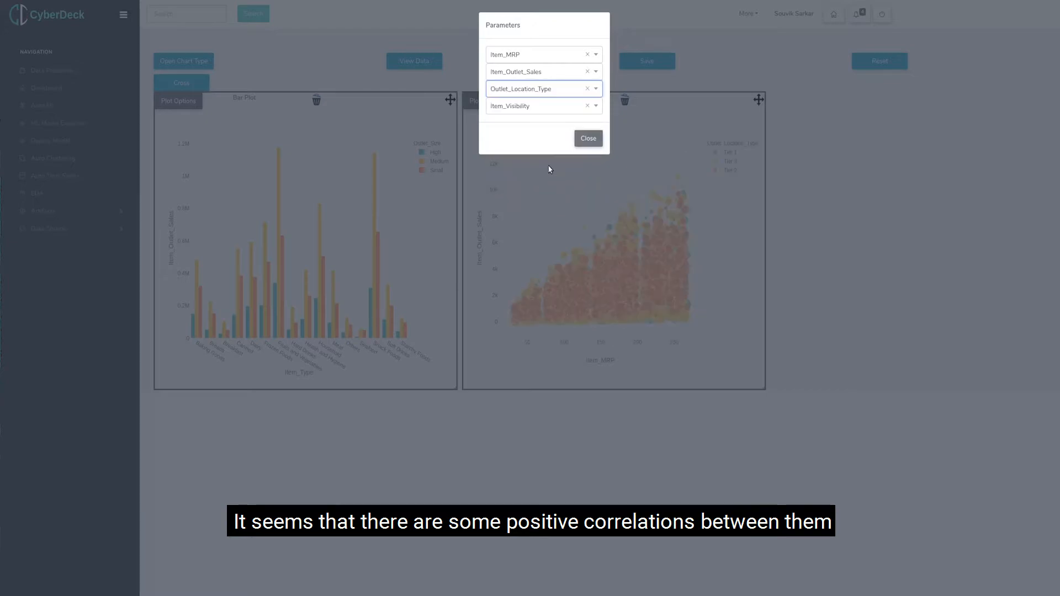
{"action": "left_click", "coordinate": [588, 140]}
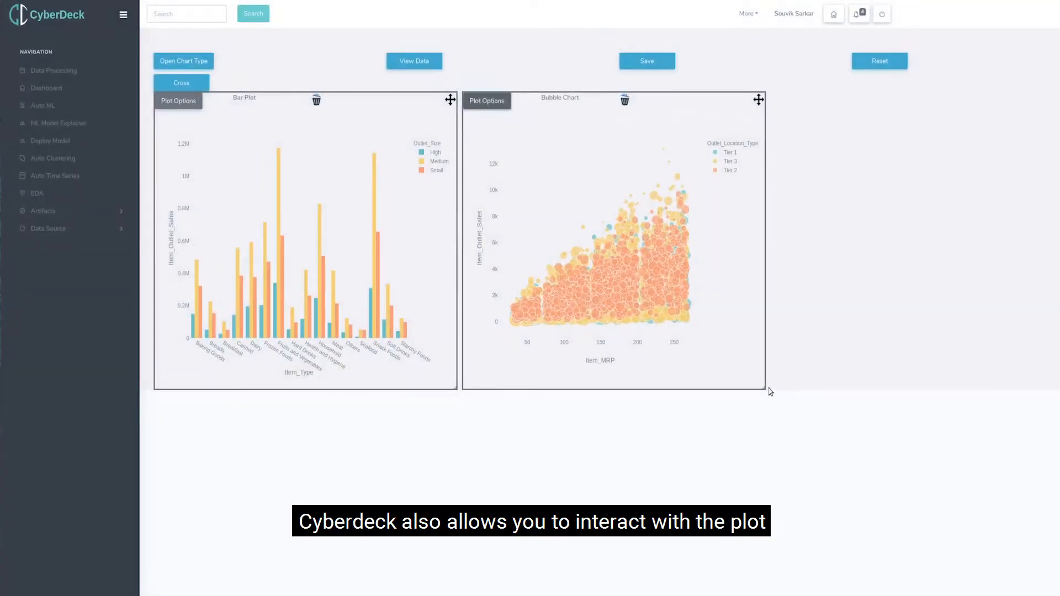
{"action": "left_click_drag", "start_coordinate": [760, 385], "coordinate": [1052, 388]}
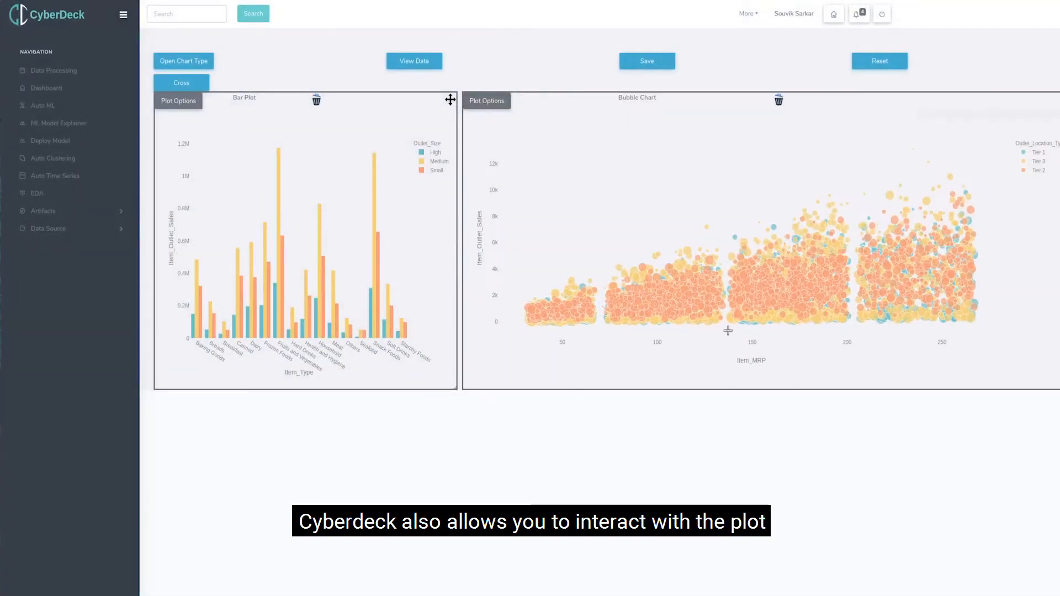
Cross-filter the dashboard by a bubble chart region of about 148 to 189 Item_MRP, and by the Snack Foods bar.
{"action": "left_click_drag", "start_coordinate": [749, 265], "coordinate": [827, 314]}
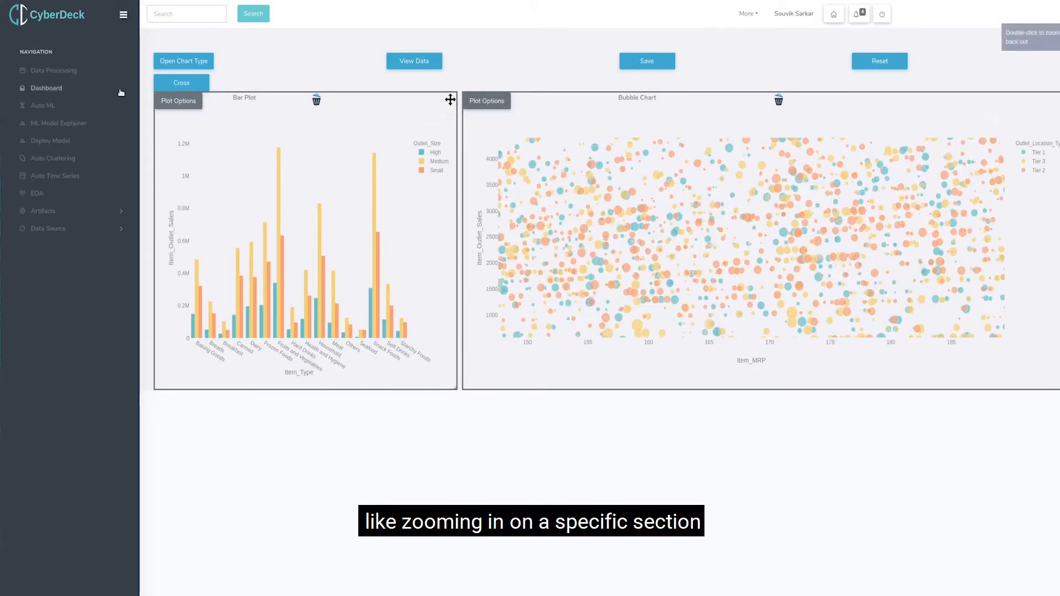
{"action": "left_click", "coordinate": [189, 86]}
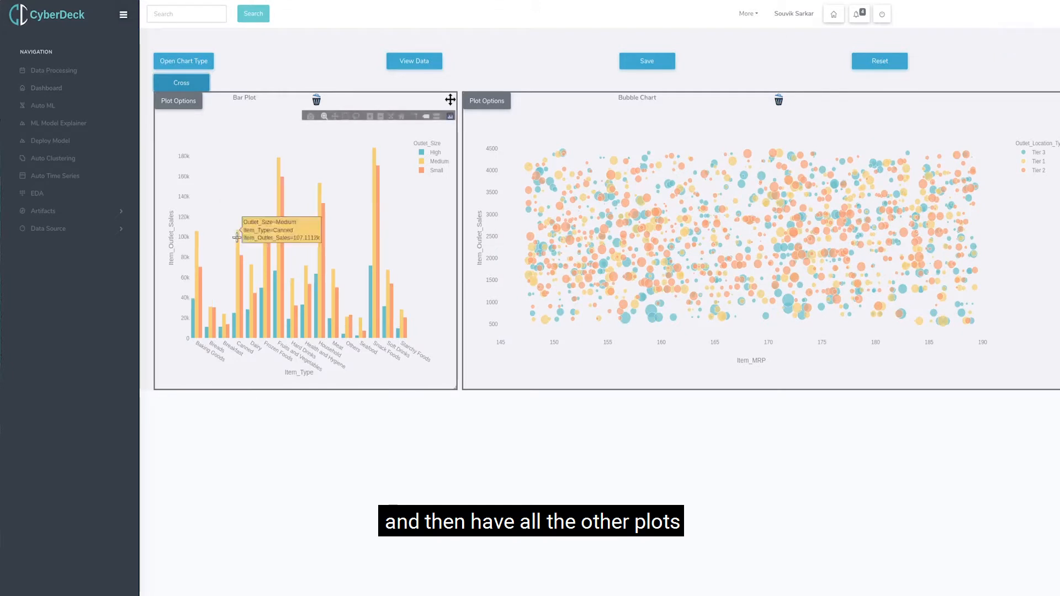
{"action": "left_click", "coordinate": [374, 182]}
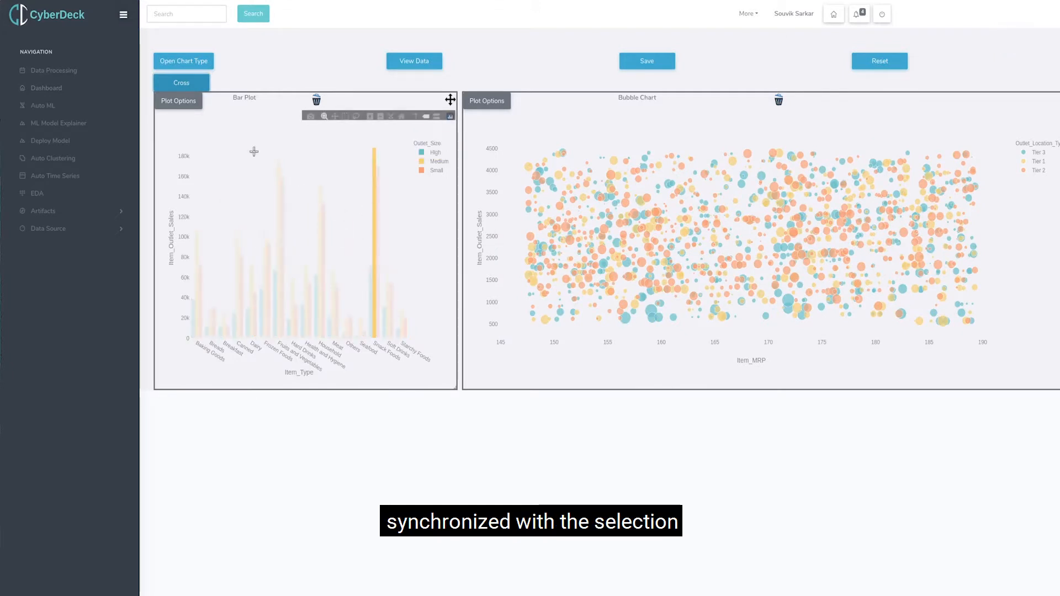
{"action": "left_click", "coordinate": [191, 86]}
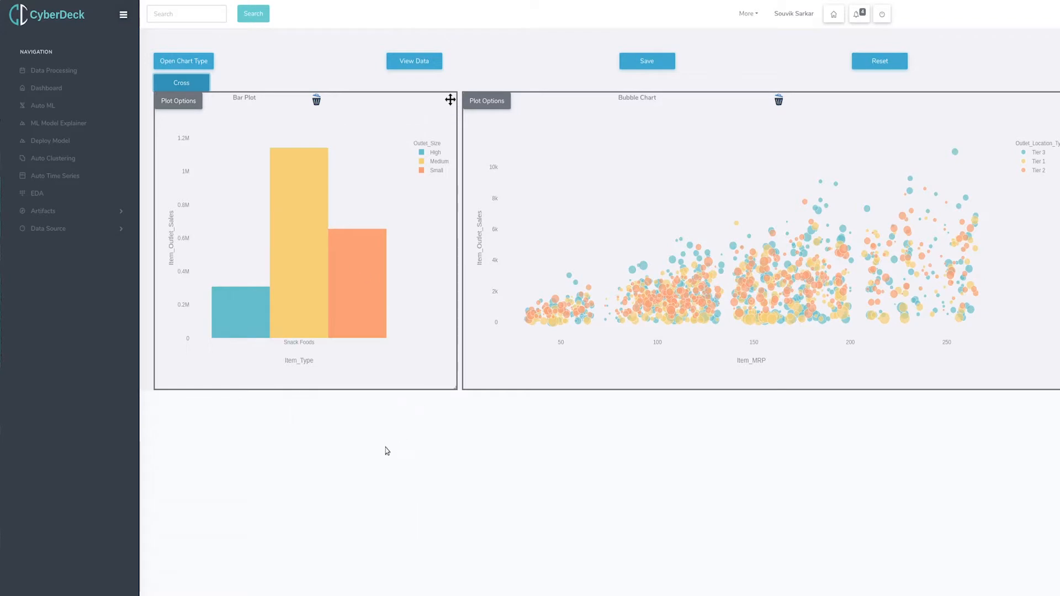
Add a sunburst chart with Item_Type and Item_Fat_Content as its levels and Item_Outlet_Sales as its value.
{"action": "left_click", "coordinate": [183, 62]}
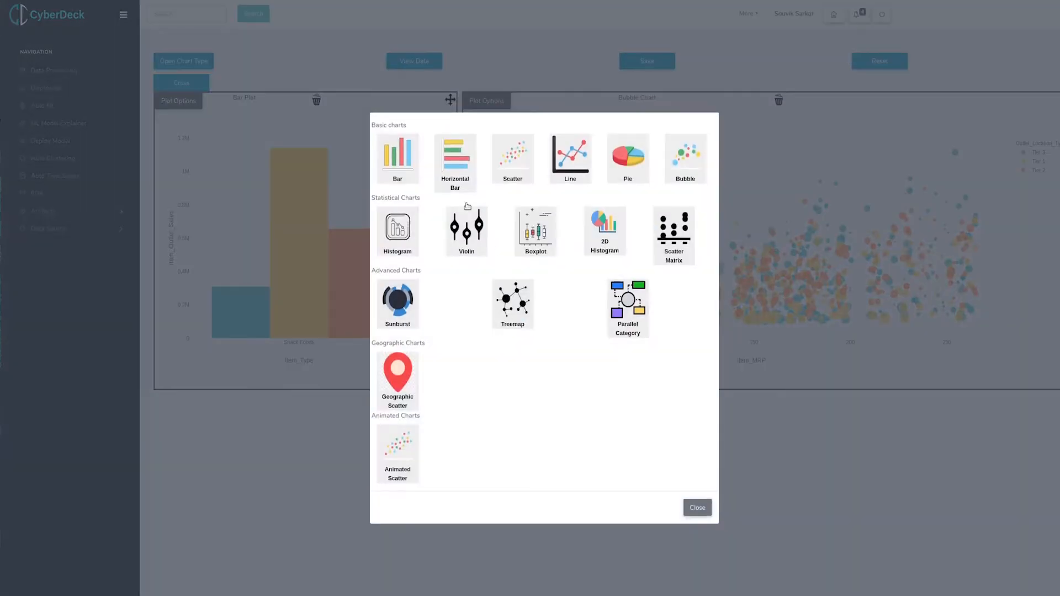
{"action": "left_click", "coordinate": [691, 513]}
{"action": "left_click", "coordinate": [179, 405]}
{"action": "left_click", "coordinate": [530, 54]}
{"action": "left_click", "coordinate": [511, 104]}
{"action": "left_click", "coordinate": [519, 73]}
{"action": "left_click", "coordinate": [517, 155]}
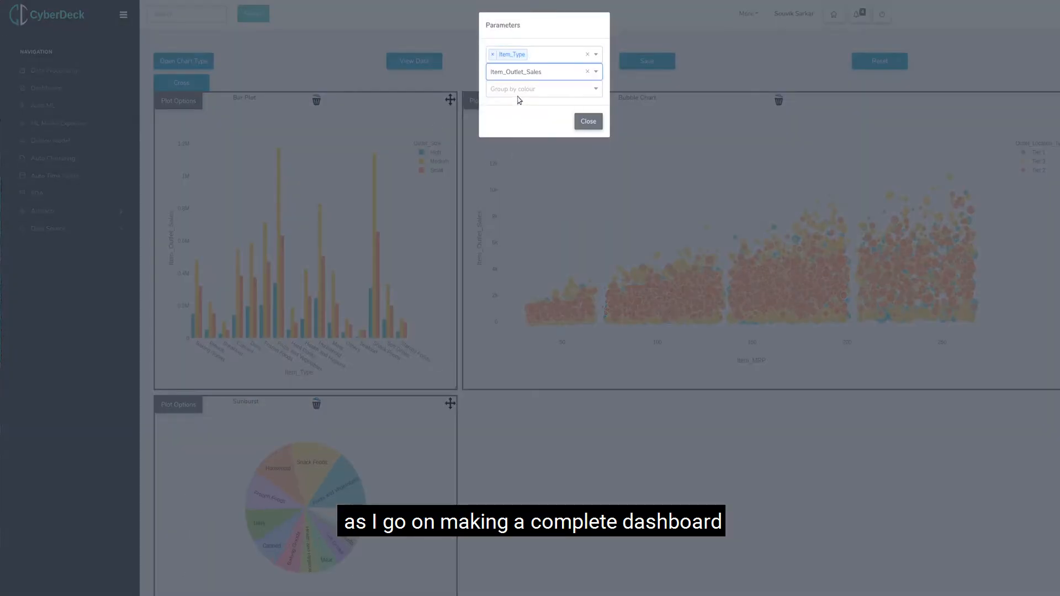
{"action": "left_click", "coordinate": [546, 55]}
{"action": "left_click", "coordinate": [522, 88]}
Try colour groupings on the sunburst chart, leave the grouping cleared, and change its value column to Item_MRP.
{"action": "left_click", "coordinate": [533, 103]}
{"action": "left_click", "coordinate": [527, 186]}
{"action": "left_click", "coordinate": [587, 103]}
{"action": "left_click", "coordinate": [547, 104]}
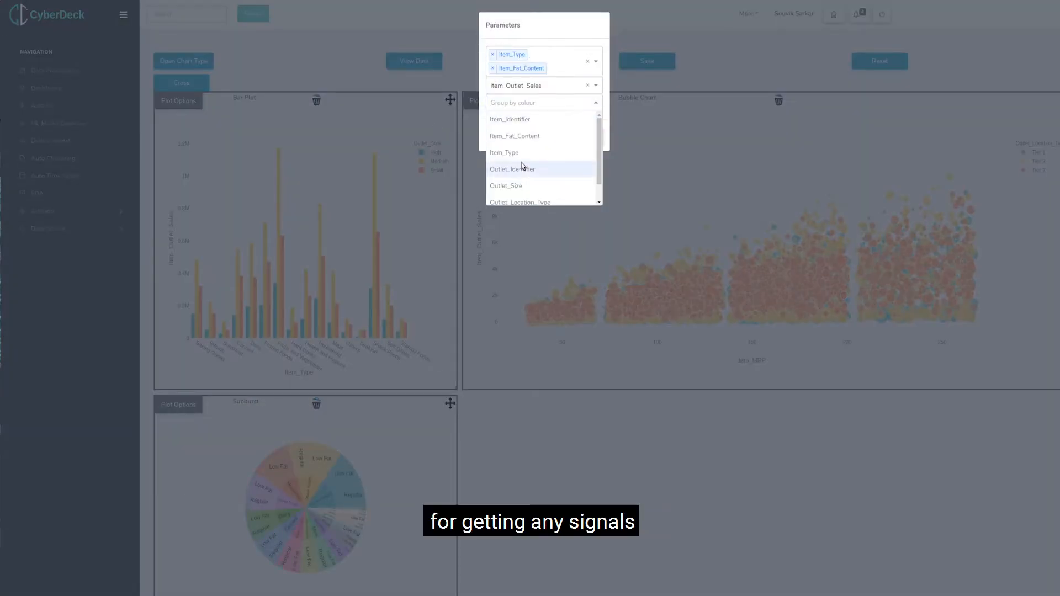
{"action": "scroll", "coordinate": [523, 169], "scroll_direction": "down", "scroll_amount": 1}
{"action": "left_click", "coordinate": [522, 196]}
{"action": "left_click", "coordinate": [523, 85]}
{"action": "left_click", "coordinate": [517, 137]}
{"action": "left_click", "coordinate": [588, 102]}
{"action": "left_click", "coordinate": [566, 61]}
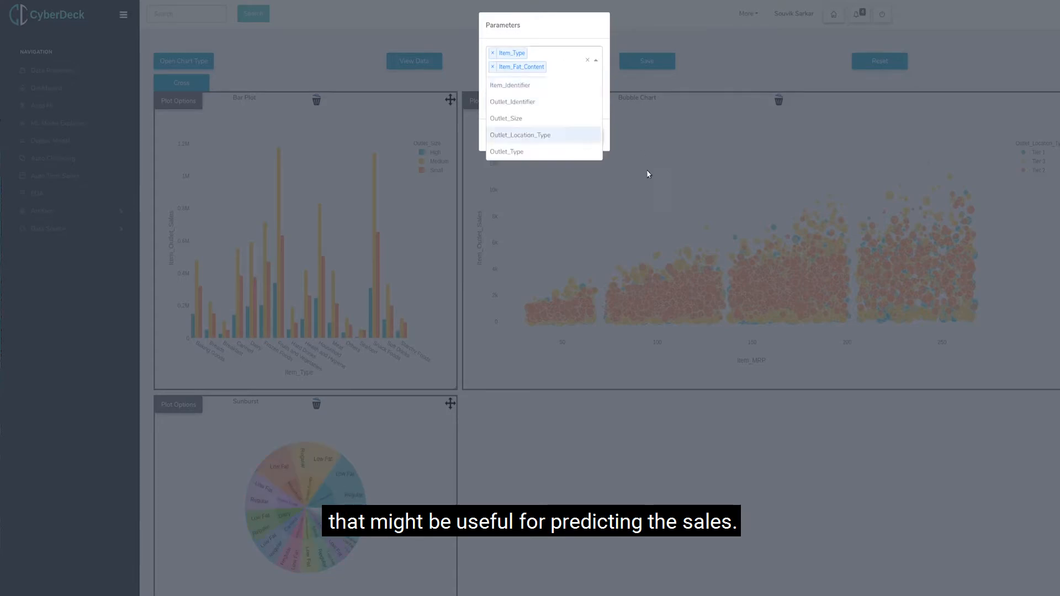
{"action": "left_click", "coordinate": [648, 172]}
Add a treemap, place it beside the sunburst chart, and enlarge it to fill the rest of the row.
{"action": "left_click", "coordinate": [184, 62]}
{"action": "left_click", "coordinate": [514, 300]}
{"action": "left_click", "coordinate": [693, 509]}
{"action": "left_click_drag", "start_coordinate": [566, 432], "coordinate": [759, 409]}
{"action": "left_click_drag", "start_coordinate": [764, 464], "coordinate": [994, 579]}
Set the treemap's levels to Item_Type and Item_Fat_Content and its value to Item_Outlet_Sales.
{"action": "left_click", "coordinate": [486, 405]}
{"action": "left_click", "coordinate": [541, 55]}
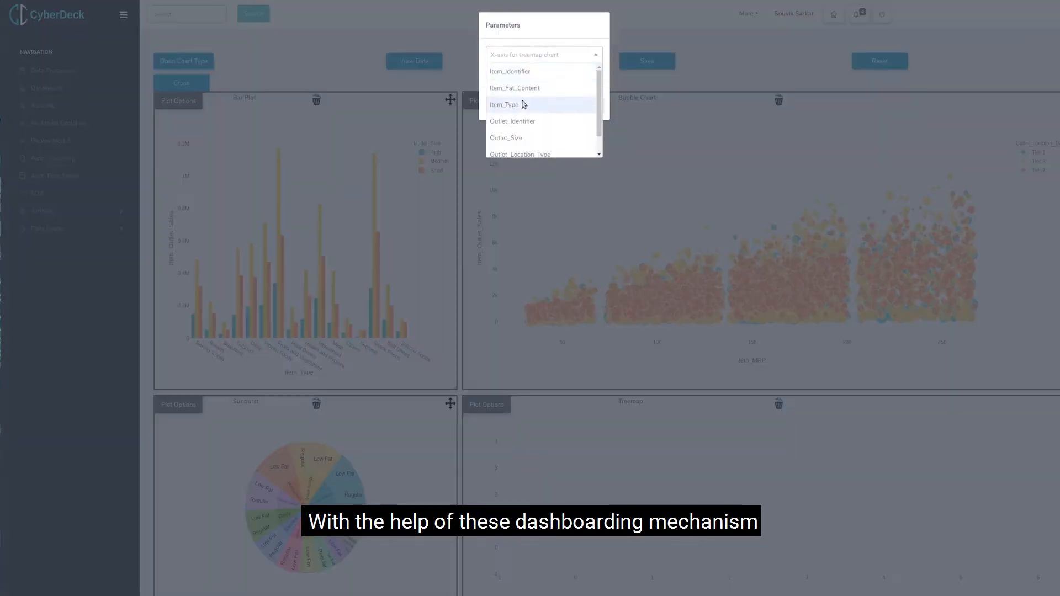
{"action": "left_click", "coordinate": [523, 104]}
{"action": "left_click", "coordinate": [552, 55]}
{"action": "left_click", "coordinate": [522, 89]}
{"action": "left_click", "coordinate": [533, 85]}
{"action": "left_click", "coordinate": [520, 169]}
{"action": "left_click", "coordinate": [706, 418]}
Add a 2D histogram below the sunburst chart and stretch it across the full dashboard width.
{"action": "left_click", "coordinate": [183, 61]}
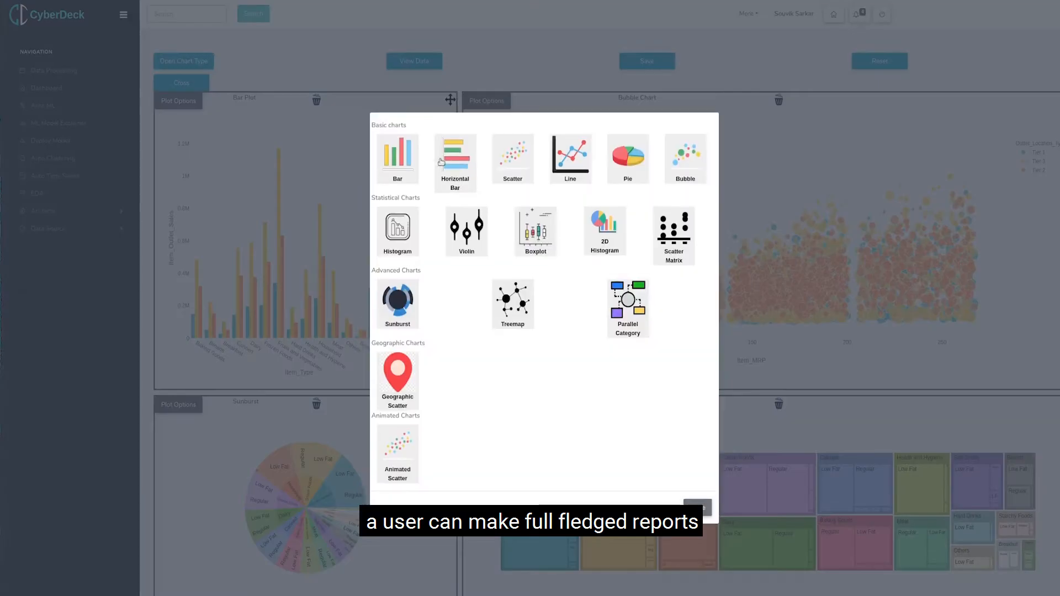
{"action": "left_click", "coordinate": [605, 230]}
{"action": "left_click", "coordinate": [697, 508]}
{"action": "scroll", "coordinate": [450, 441], "scroll_direction": "down", "scroll_amount": 2}
{"action": "left_click_drag", "start_coordinate": [450, 579], "coordinate": [1049, 588]}
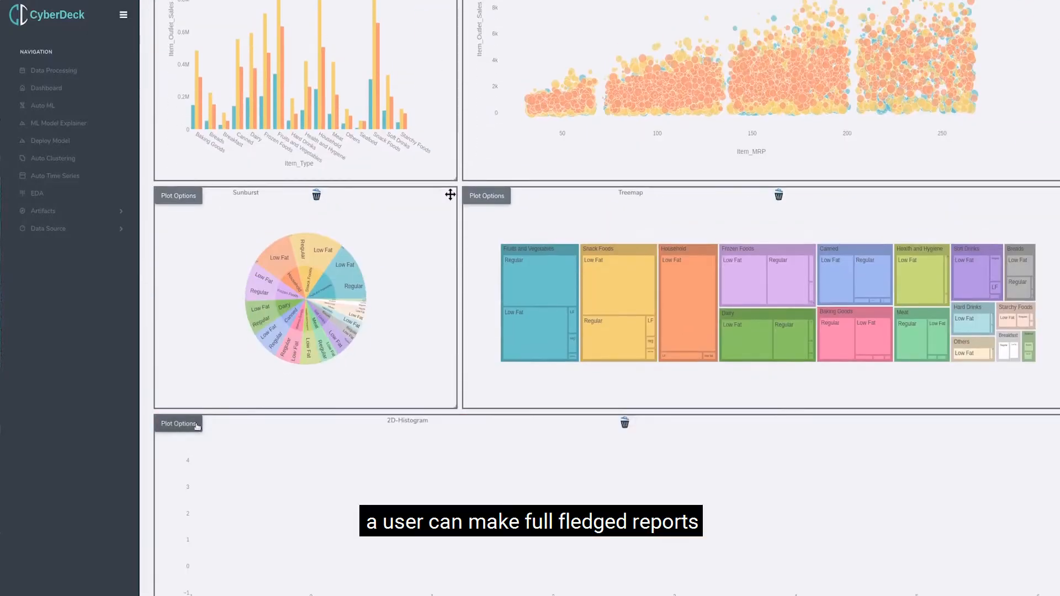
Set the 2D histogram's X-axis to Item_Type and its Y-axis to Item_Outlet_Sales.
{"action": "left_click", "coordinate": [195, 426]}
{"action": "left_click", "coordinate": [538, 55]}
{"action": "left_click", "coordinate": [519, 103]}
{"action": "left_click", "coordinate": [533, 71]}
{"action": "left_click", "coordinate": [524, 156]}
{"action": "left_click", "coordinate": [589, 104]}
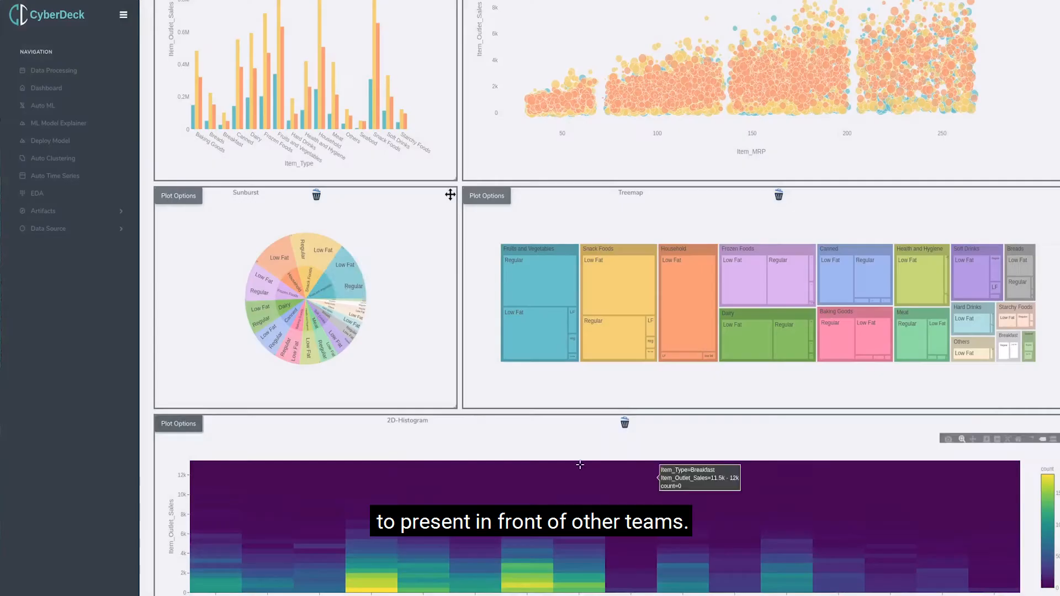
Add a parallel category chart to the dashboard and look over the charts.
{"action": "scroll", "coordinate": [240, 71], "scroll_direction": "up", "scroll_amount": 2}
{"action": "scroll", "coordinate": [241, 71], "scroll_direction": "up", "scroll_amount": 2}
{"action": "left_click", "coordinate": [183, 61]}
{"action": "left_click", "coordinate": [637, 320]}
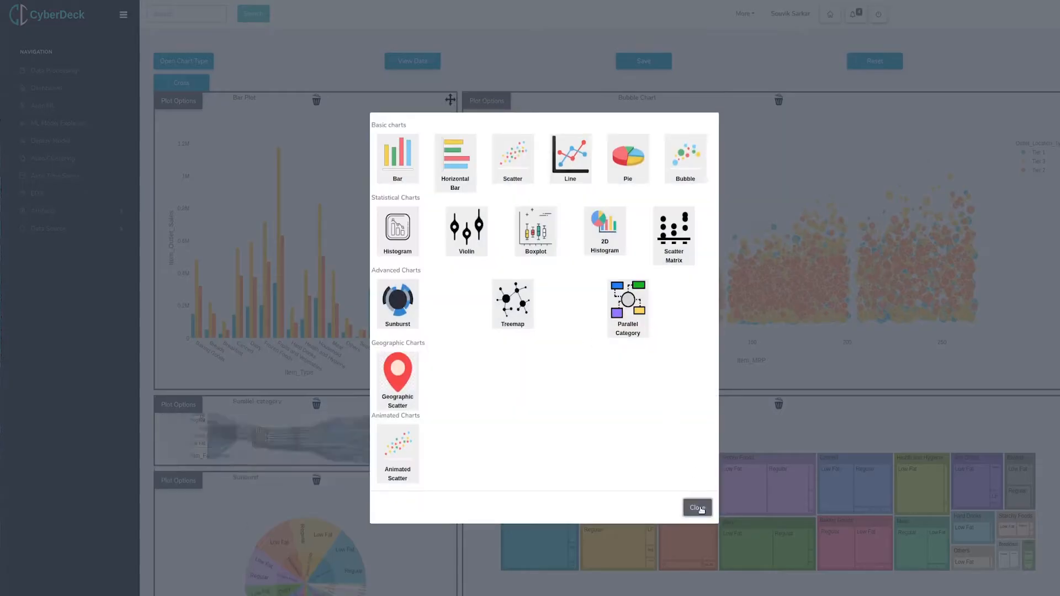
{"action": "left_click", "coordinate": [699, 509]}
{"action": "scroll", "coordinate": [699, 508], "scroll_direction": "down", "scroll_amount": 4}
{"action": "scroll", "coordinate": [450, 157], "scroll_direction": "down", "scroll_amount": 4}
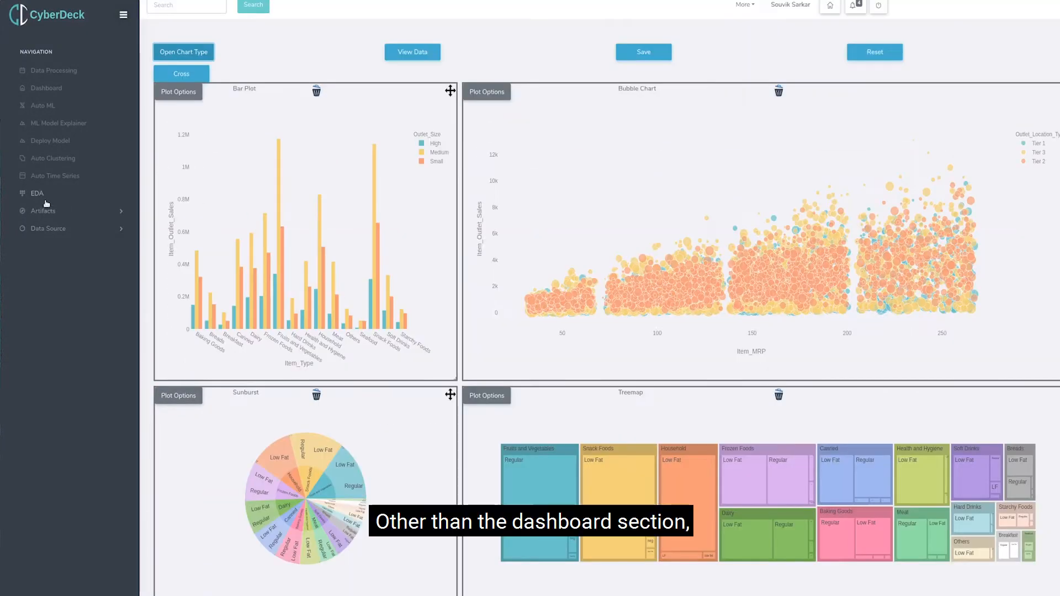
Open the EDA module and run the analysis on the saved dataset bmart_train.csv.
{"action": "left_click", "coordinate": [46, 200]}
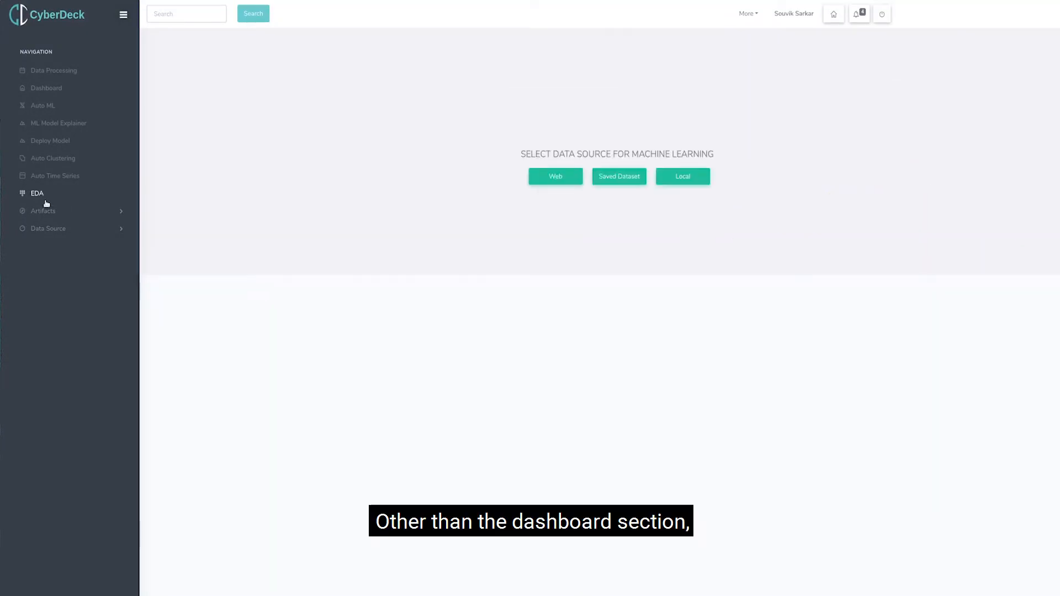
{"action": "left_click", "coordinate": [617, 178]}
{"action": "left_click", "coordinate": [540, 206]}
{"action": "scroll", "coordinate": [514, 286], "scroll_direction": "down", "scroll_amount": 5}
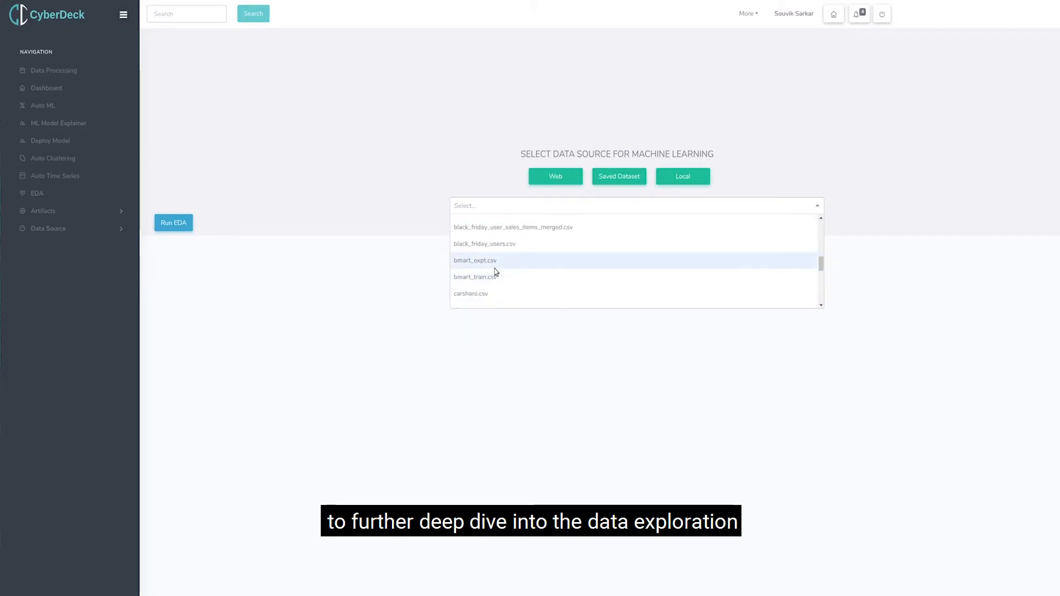
{"action": "left_click", "coordinate": [495, 277]}
{"action": "left_click", "coordinate": [173, 223]}
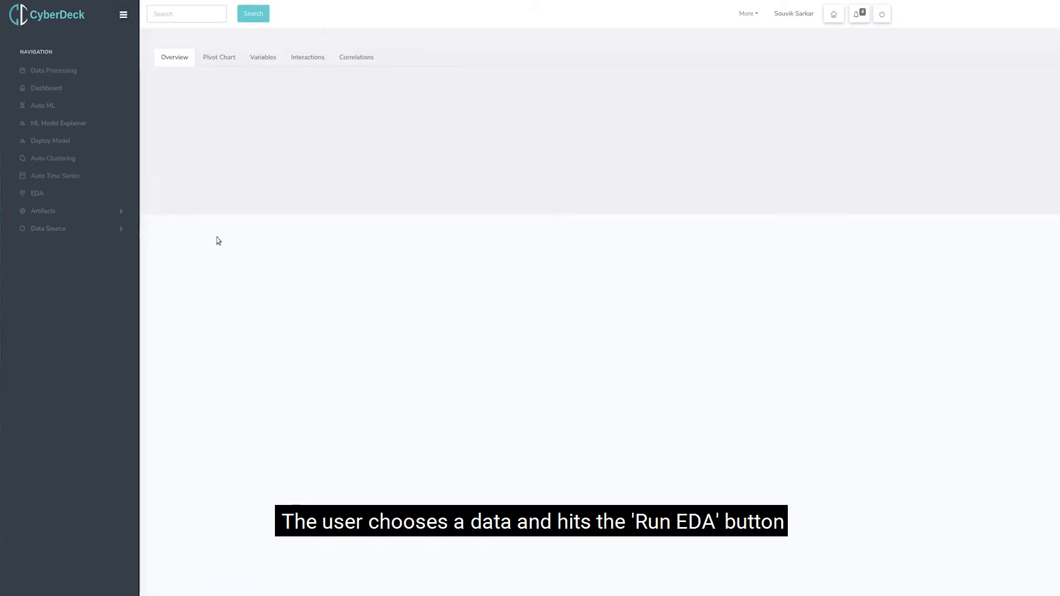
Open the EDA pivot chart and lay out Item_Type as rows and Outlet_Type as columns.
{"action": "left_click", "coordinate": [226, 57]}
{"action": "left_click_drag", "start_coordinate": [184, 171], "coordinate": [277, 227]}
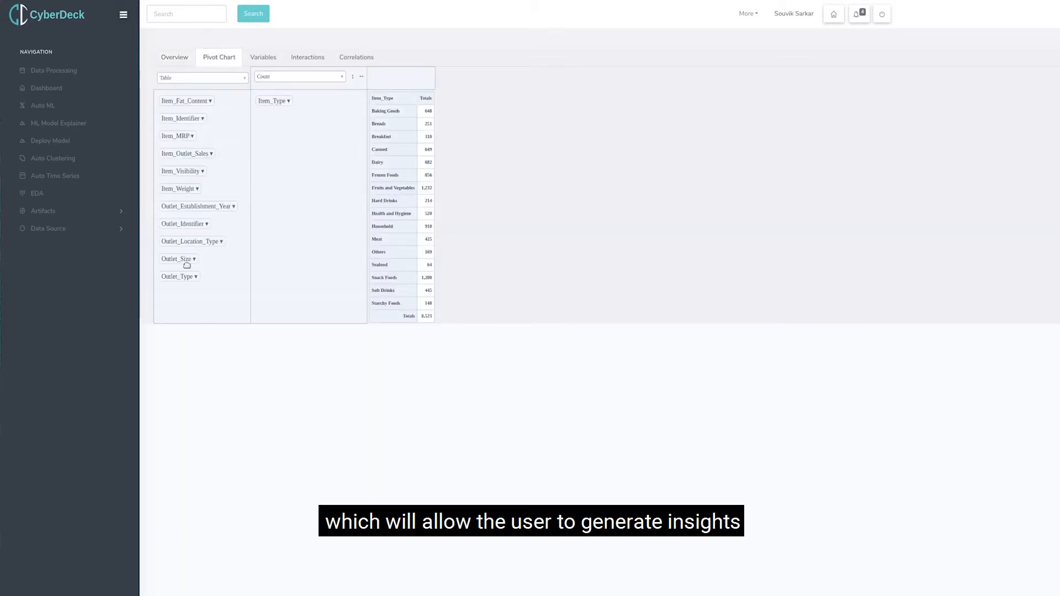
{"action": "left_click_drag", "start_coordinate": [185, 274], "coordinate": [392, 77]}
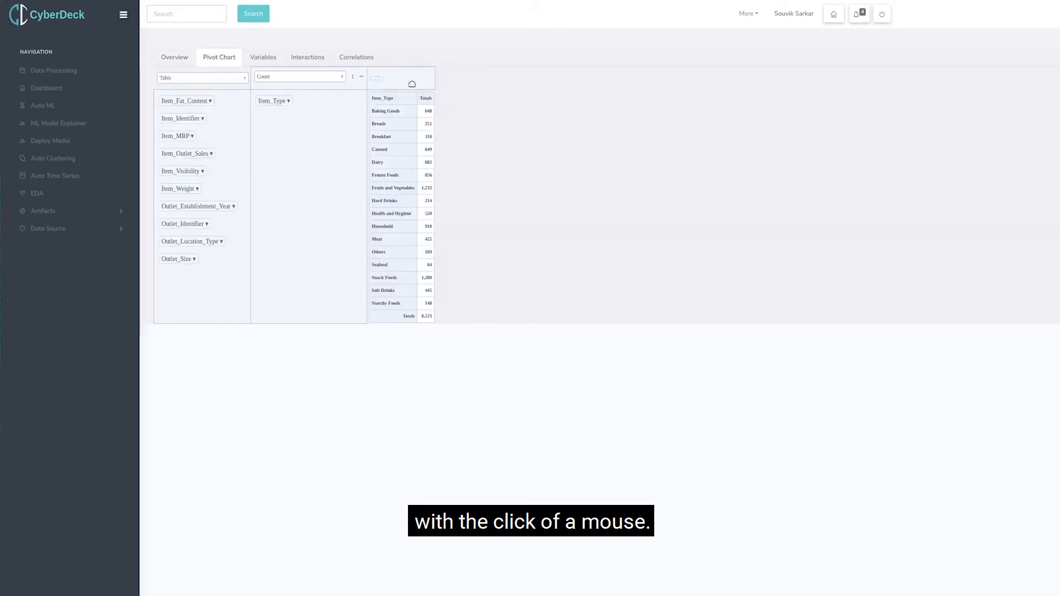
Aggregate the pivot table by the Sum of Item_Outlet_Sales.
{"action": "left_click", "coordinate": [298, 76]}
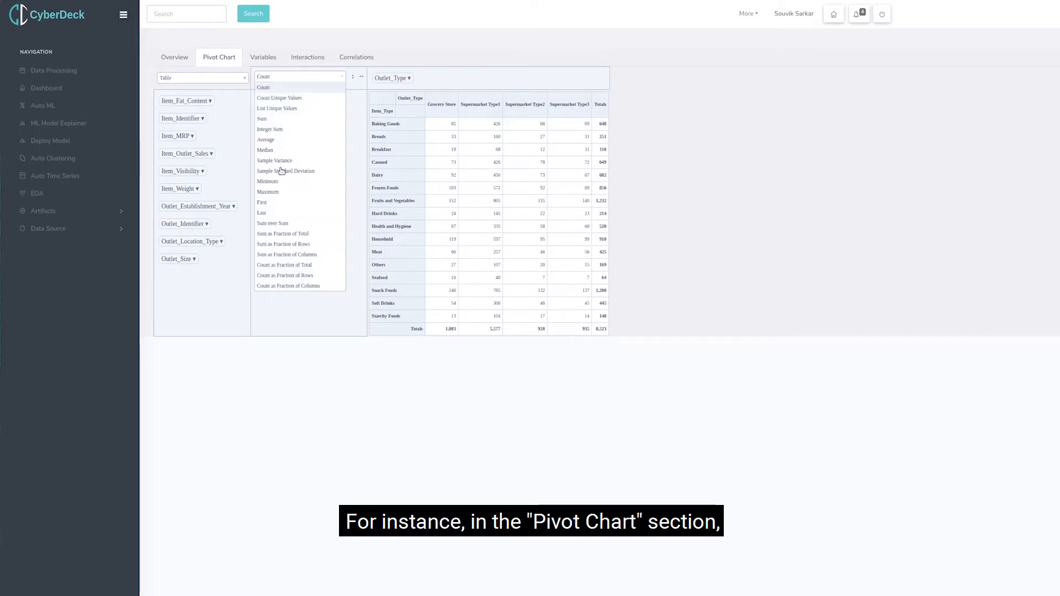
{"action": "left_click", "coordinate": [263, 118]}
{"action": "left_click", "coordinate": [329, 91]}
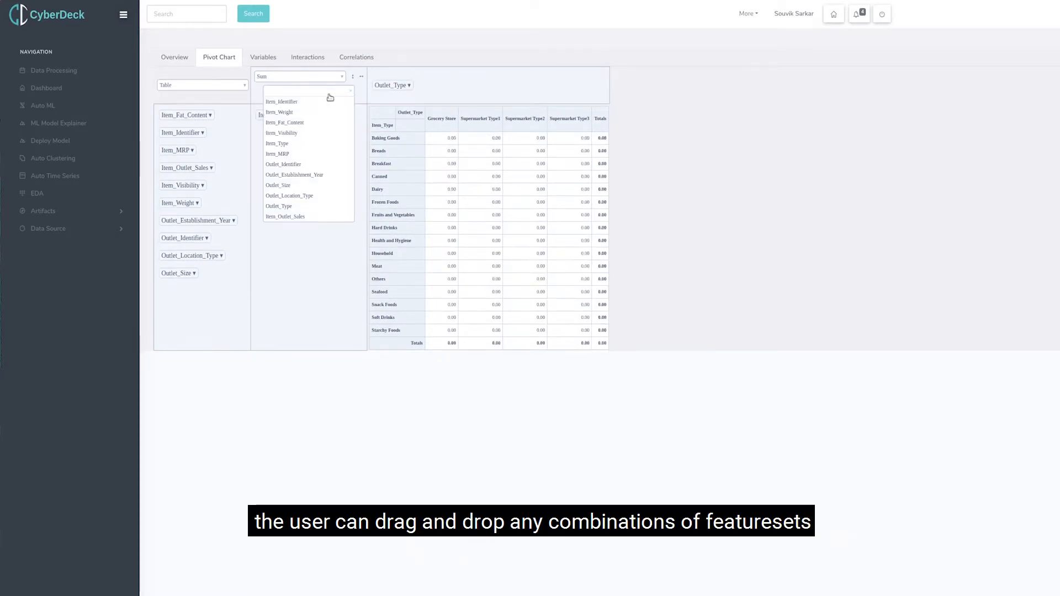
{"action": "left_click", "coordinate": [300, 216]}
{"action": "left_click", "coordinate": [350, 263]}
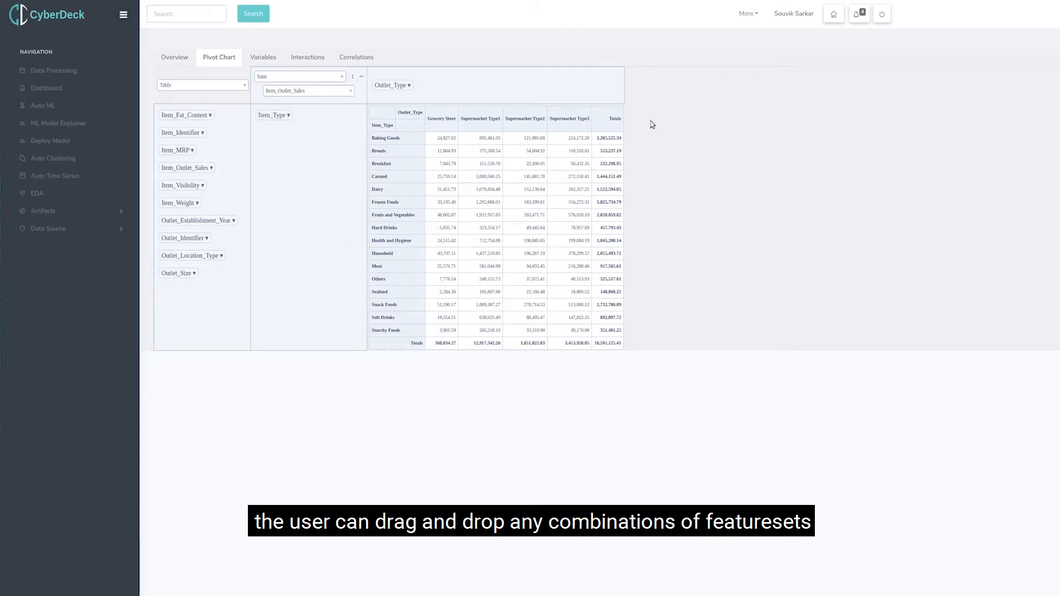
Try Item_Fat_Content as a second pivot row field, add Outlet_Establishment_Year to the columns, and take Item_Fat_Content out of the rows.
{"action": "left_click_drag", "start_coordinate": [185, 114], "coordinate": [306, 136]}
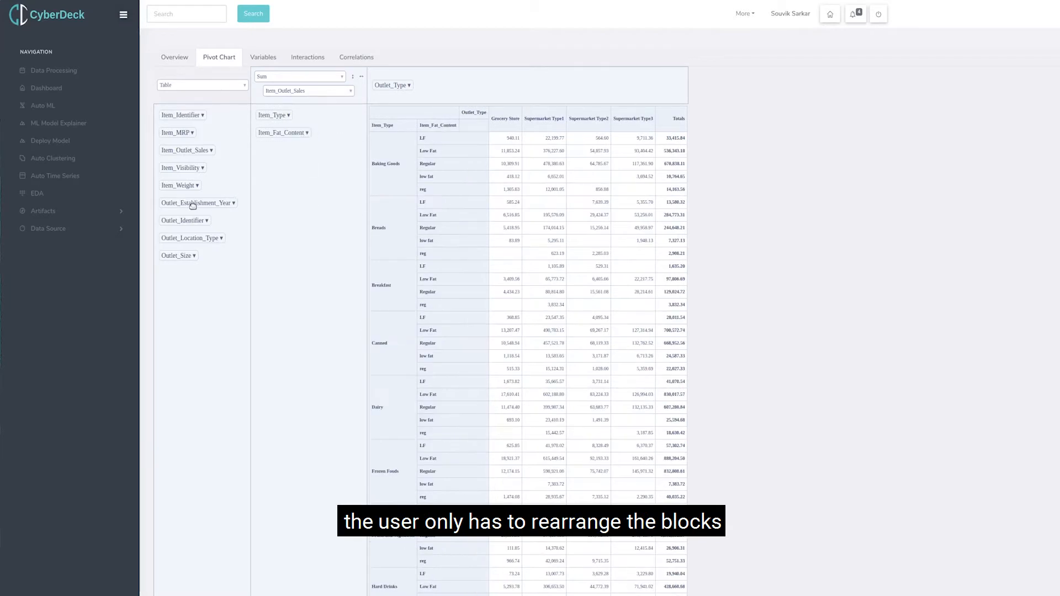
{"action": "left_click_drag", "start_coordinate": [494, 109], "coordinate": [492, 113]}
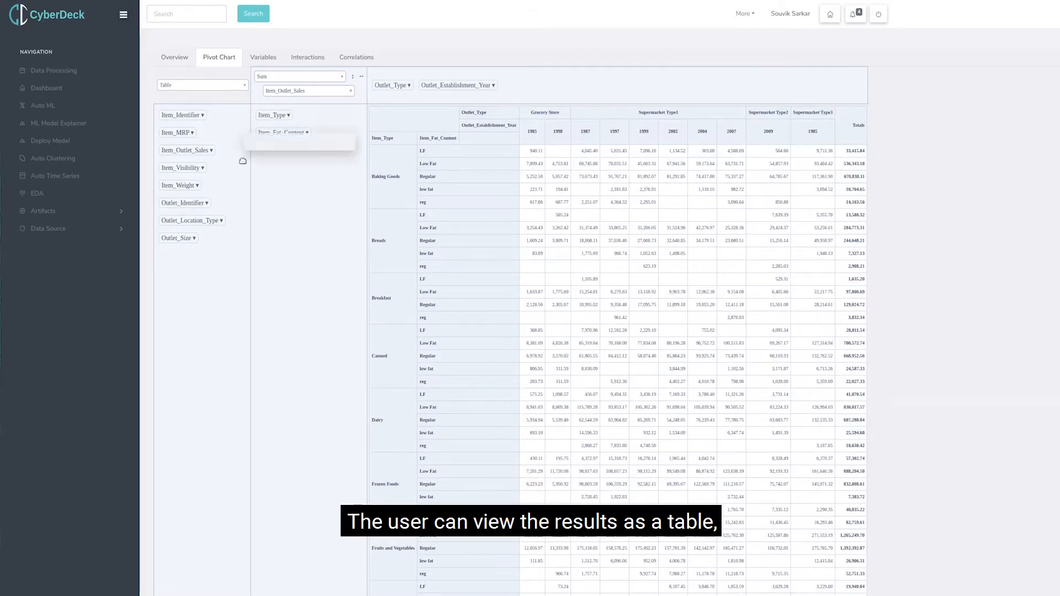
{"action": "left_click_drag", "start_coordinate": [242, 160], "coordinate": [239, 324]}
View the pivot results as a table heatmap and as grouped and stacked column and bar charts.
{"action": "left_click", "coordinate": [188, 84]}
{"action": "left_click", "coordinate": [177, 106]}
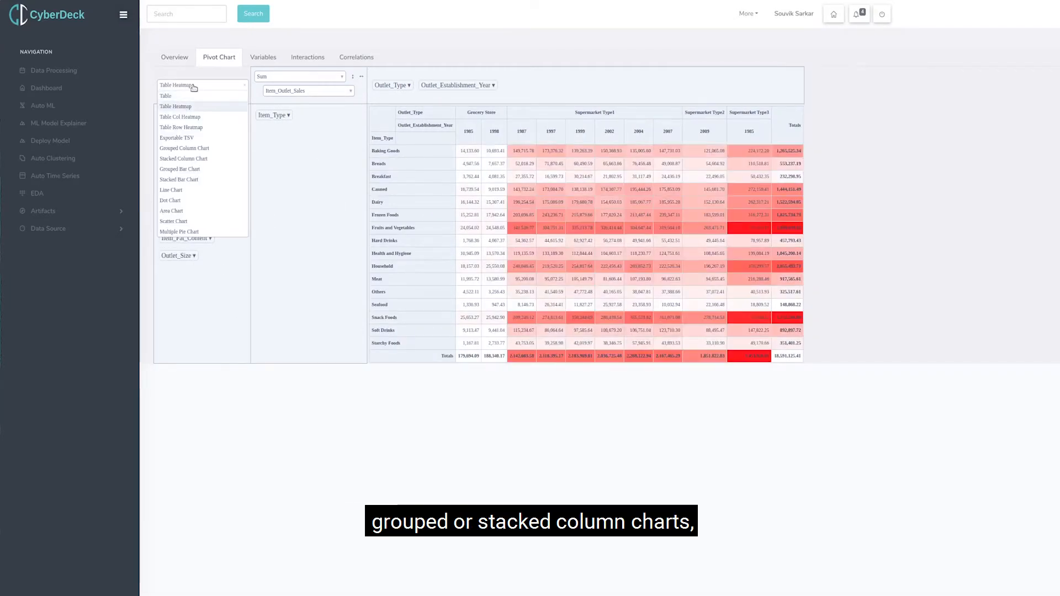
{"action": "left_click", "coordinate": [188, 149]}
{"action": "left_click", "coordinate": [199, 161]}
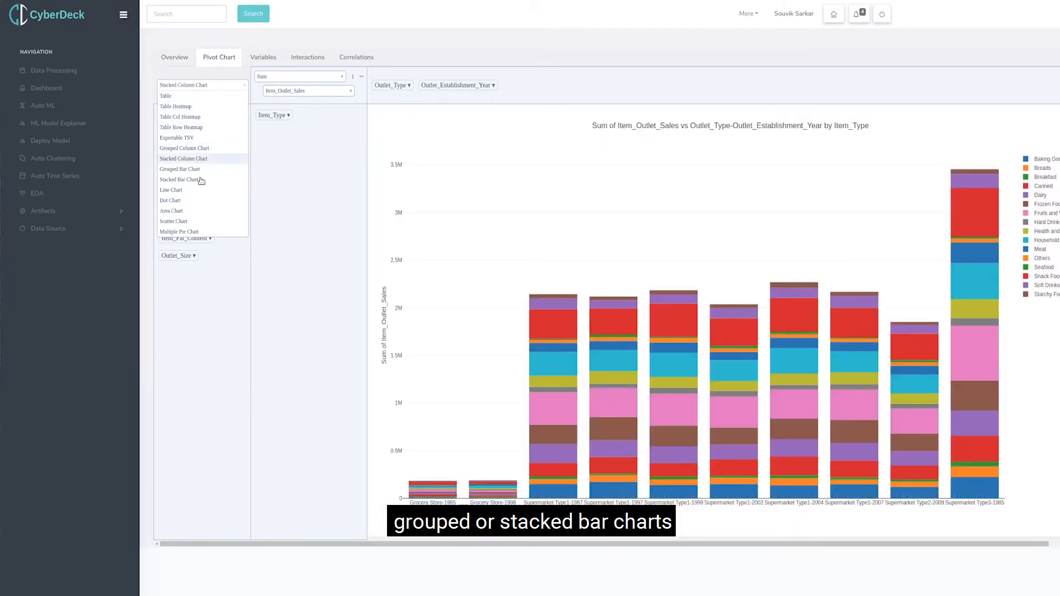
{"action": "left_click", "coordinate": [192, 169]}
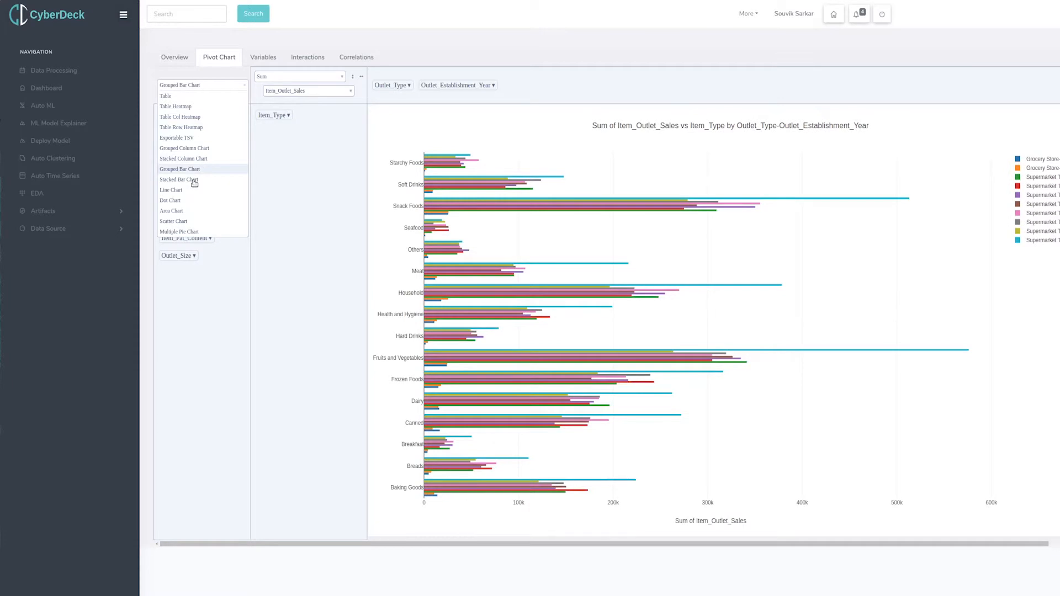
{"action": "left_click", "coordinate": [195, 181]}
Preview the pivot results as line, area and dot charts, and settle on the Multiple Pie Chart.
{"action": "left_click", "coordinate": [176, 192]}
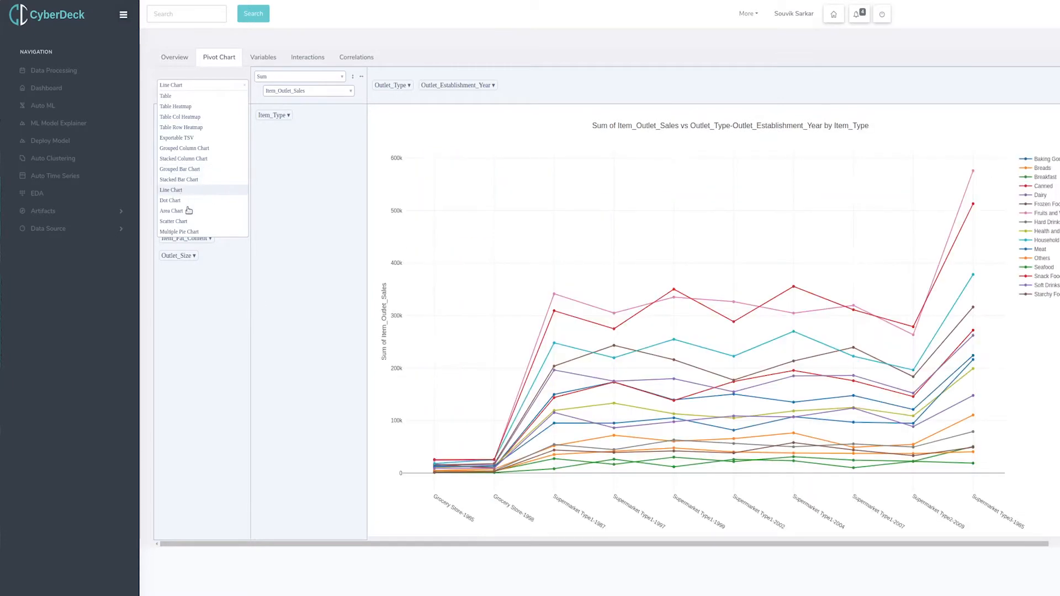
{"action": "left_click", "coordinate": [178, 212]}
{"action": "left_click", "coordinate": [177, 201]}
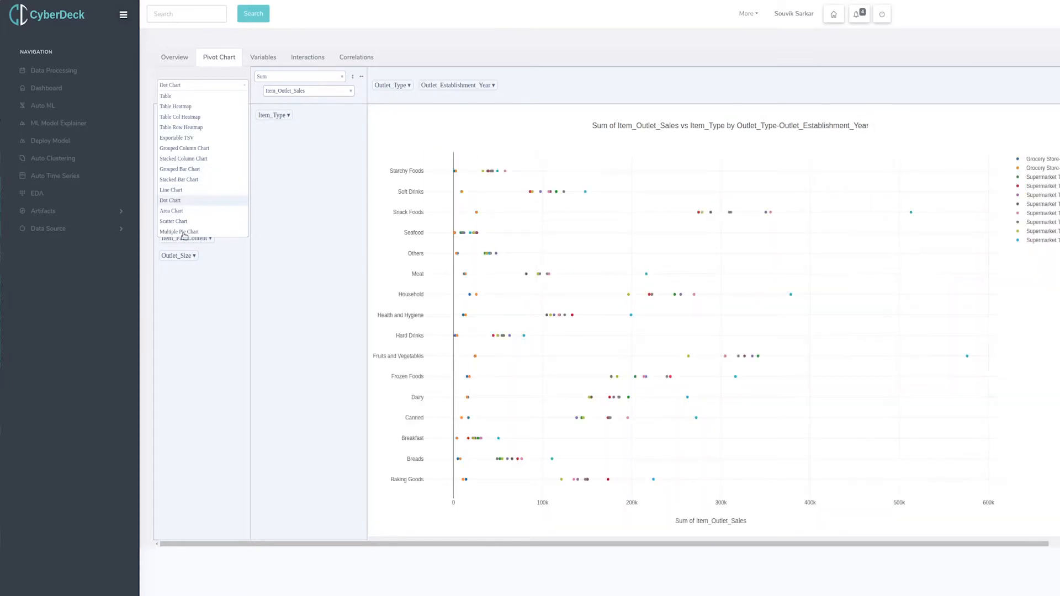
{"action": "left_click", "coordinate": [184, 232]}
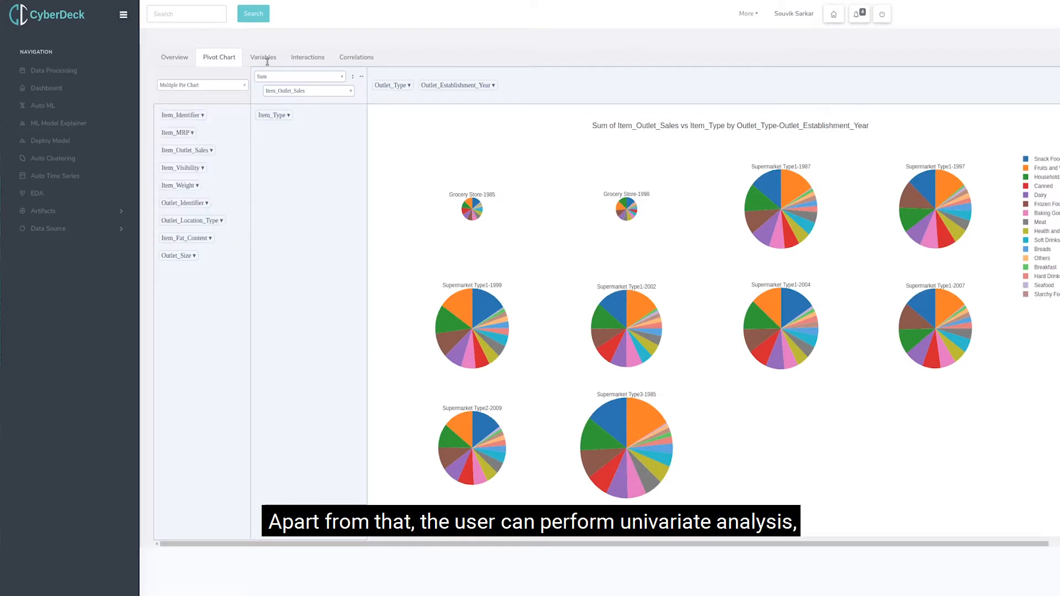
Open the univariate Variables analysis and plot the distribution of Item_MRP.
{"action": "left_click", "coordinate": [268, 60]}
{"action": "left_click", "coordinate": [215, 79]}
{"action": "left_click", "coordinate": [202, 128]}
{"action": "left_click", "coordinate": [239, 82]}
{"action": "left_click", "coordinate": [238, 180]}
Build a summary table grouped by Item_Fat_Content and one more variable, and pick the value variable for it.
{"action": "left_click", "coordinate": [702, 79]}
{"action": "left_click", "coordinate": [705, 99]}
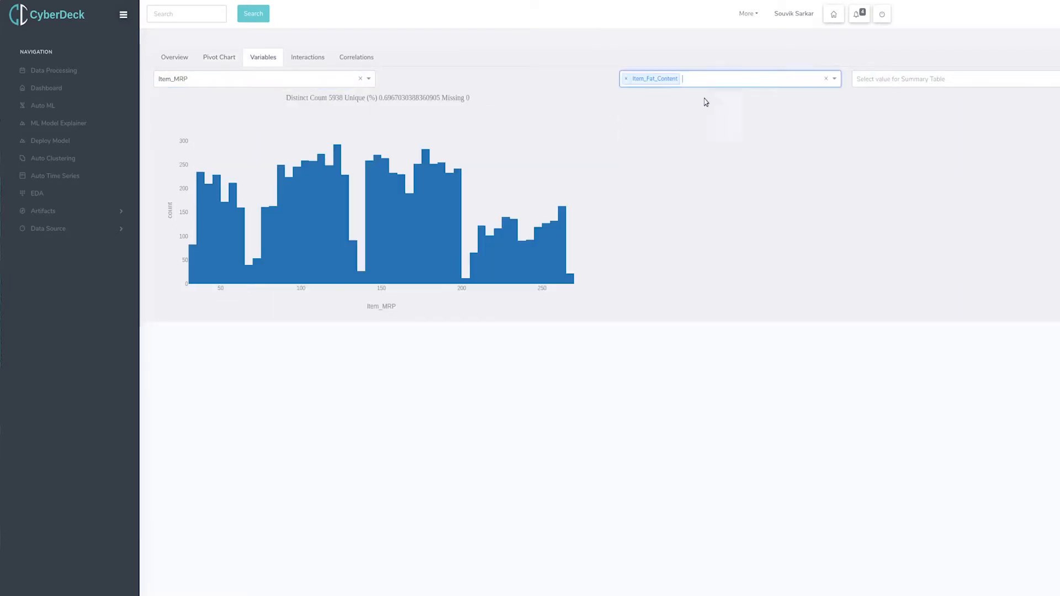
{"action": "left_click", "coordinate": [712, 79]}
{"action": "left_click", "coordinate": [711, 113]}
{"action": "left_click", "coordinate": [889, 79]}
{"action": "left_click", "coordinate": [885, 165]}
Open the Interactions analysis and plot a scatter of Item_MRP on X against Item_Outlet_Sales on Y.
{"action": "left_click", "coordinate": [310, 57]}
{"action": "left_click", "coordinate": [221, 80]}
{"action": "left_click", "coordinate": [199, 130]}
{"action": "left_click", "coordinate": [431, 80]}
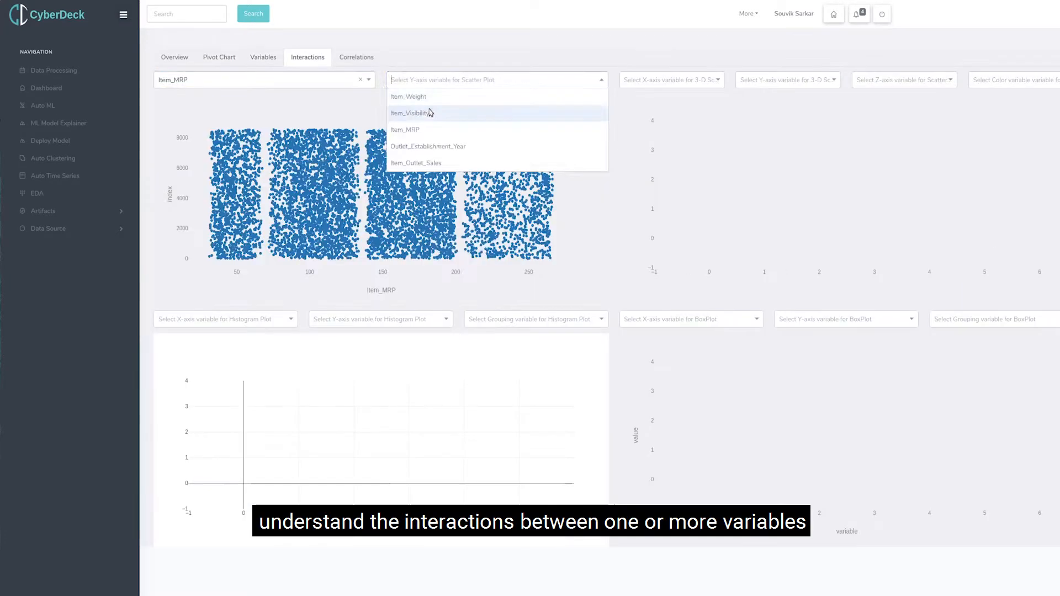
{"action": "left_click", "coordinate": [430, 163]}
Set the 3-D scatter plot's X, Y and Z axes to Item_MRP, Item_Outlet_Sales and Item_Visibility, with Outlet_Size as the color variable.
{"action": "left_click", "coordinate": [657, 81]}
{"action": "left_click", "coordinate": [657, 130]}
{"action": "left_click", "coordinate": [767, 80]}
{"action": "left_click", "coordinate": [994, 156]}
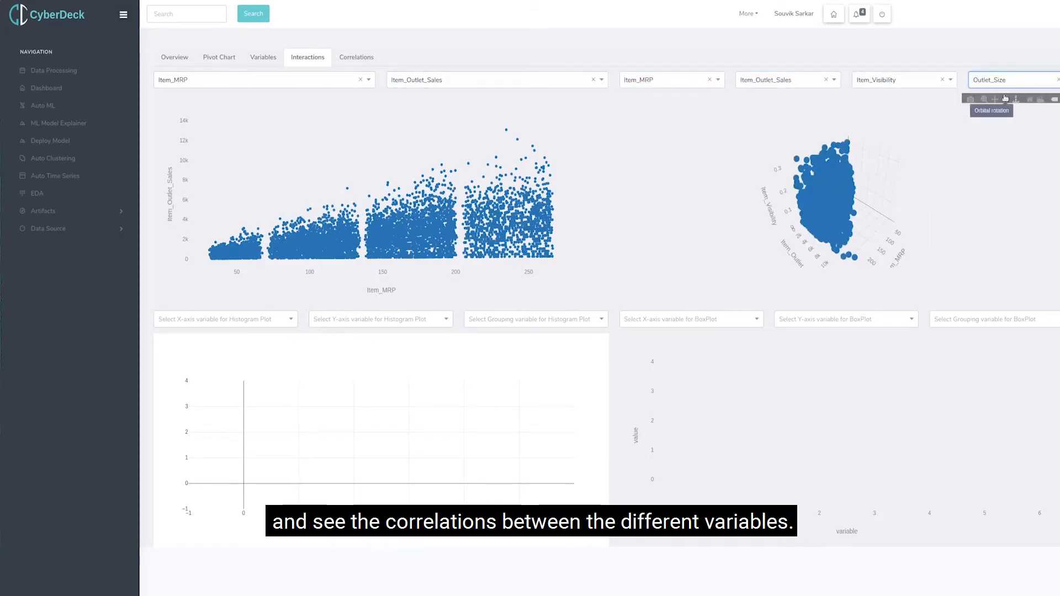
Change the 3-D scatter plot's color variable to Outlet_Type and rotate the plot to inspect the groups.
{"action": "left_click", "coordinate": [1011, 80]}
{"action": "scroll", "coordinate": [999, 149], "scroll_direction": "down", "scroll_amount": 3}
{"action": "left_click", "coordinate": [992, 158]}
{"action": "scroll", "coordinate": [866, 223], "scroll_direction": "up", "scroll_amount": 5}
{"action": "left_click_drag", "start_coordinate": [866, 222], "coordinate": [787, 208]}
Plot a histogram with Item_Type on X and Item_Visibility on Y, grouped by Outlet_Type.
{"action": "left_click", "coordinate": [221, 320]}
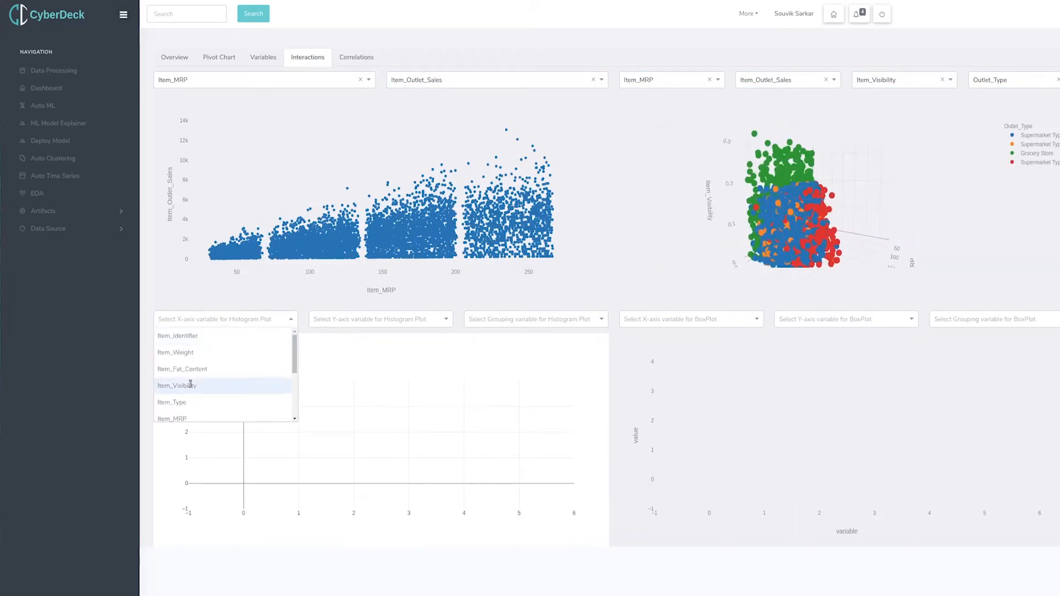
{"action": "left_click", "coordinate": [177, 402]}
{"action": "left_click", "coordinate": [530, 320]}
{"action": "left_click", "coordinate": [495, 402]}
{"action": "left_click", "coordinate": [374, 324]}
{"action": "left_click", "coordinate": [332, 385]}
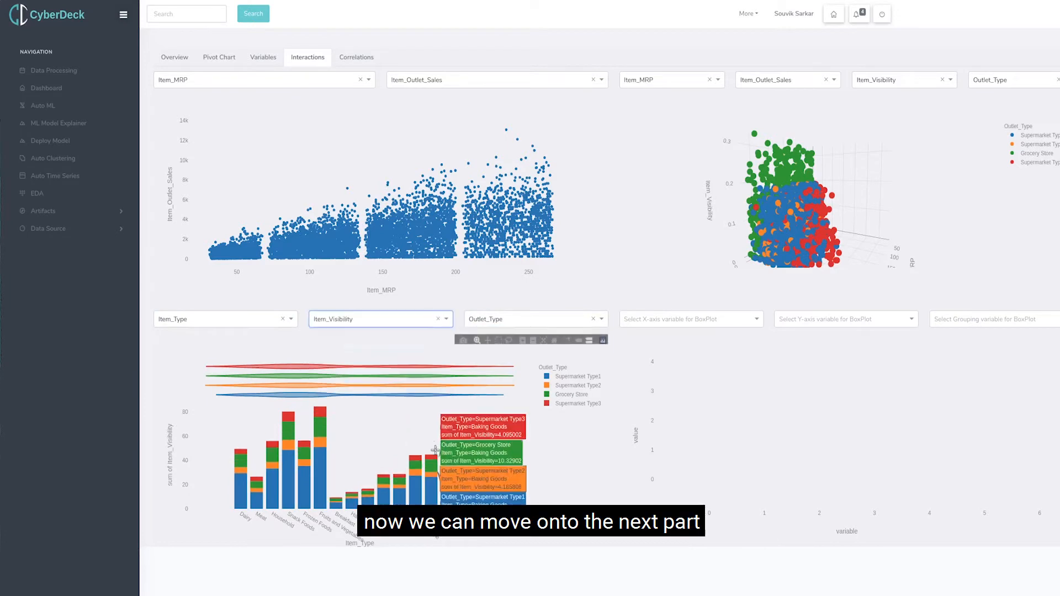
Create a box plot of Item_MRP by Item_Type, grouped by Outlet_Location_Type, and inspect a portion of it.
{"action": "left_click", "coordinate": [711, 319]}
{"action": "left_click", "coordinate": [637, 402]}
{"action": "left_click", "coordinate": [845, 319]}
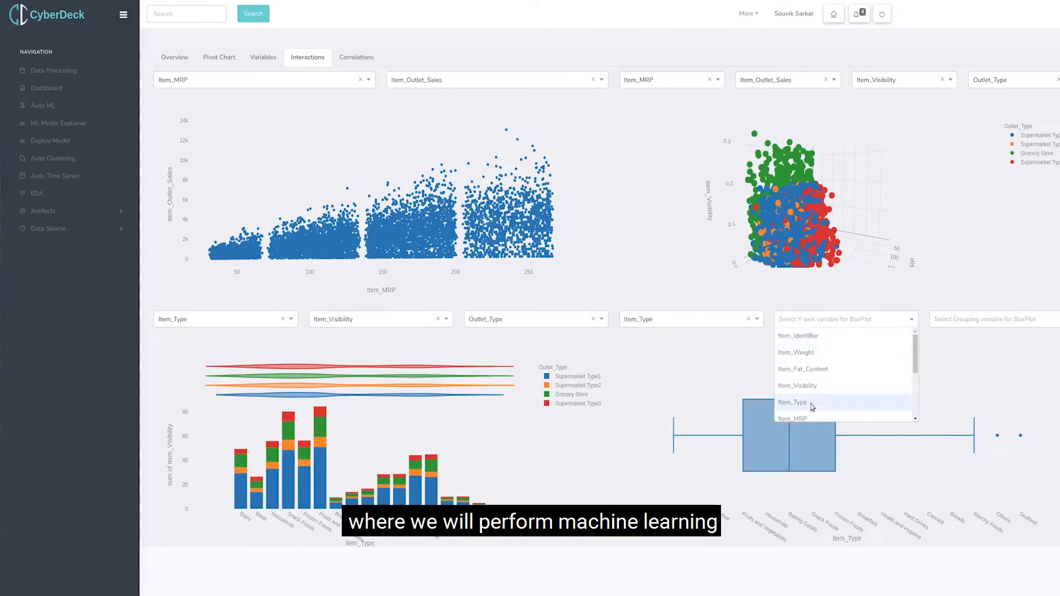
{"action": "left_click", "coordinate": [801, 418]}
{"action": "left_click", "coordinate": [988, 319]}
{"action": "left_click", "coordinate": [983, 402]}
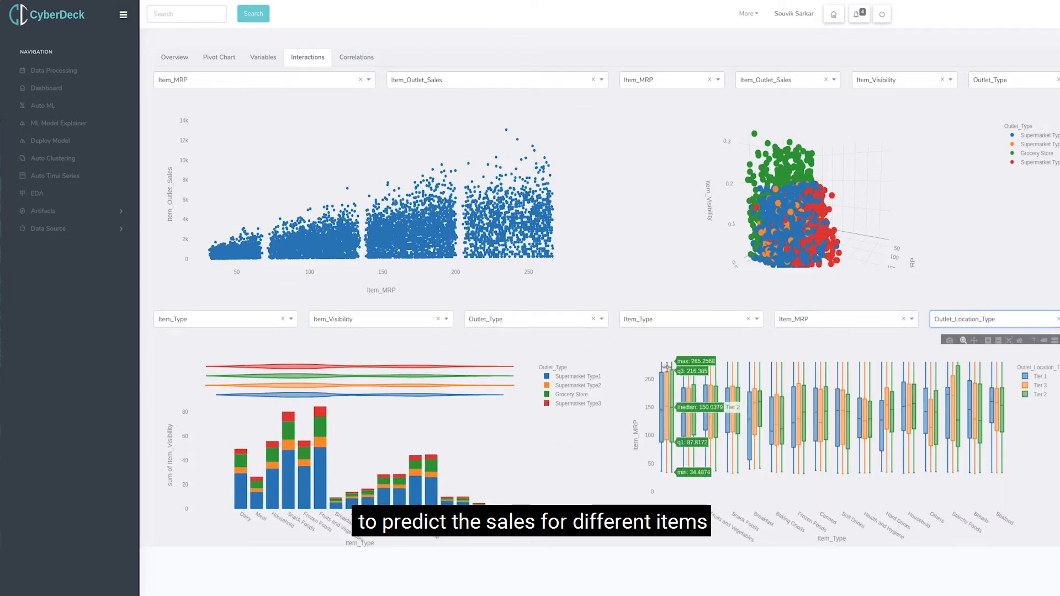
{"action": "left_click_drag", "start_coordinate": [667, 393], "coordinate": [775, 481]}
{"action": "left_click_drag", "start_coordinate": [770, 372], "coordinate": [850, 506]}
Build a correlation matrix of Item_Weight, Item_MRP, Item_Visibility, Item_Outlet_Sales and Outlet_Establishment_Year.
{"action": "left_click", "coordinate": [344, 57]}
{"action": "left_click", "coordinate": [243, 81]}
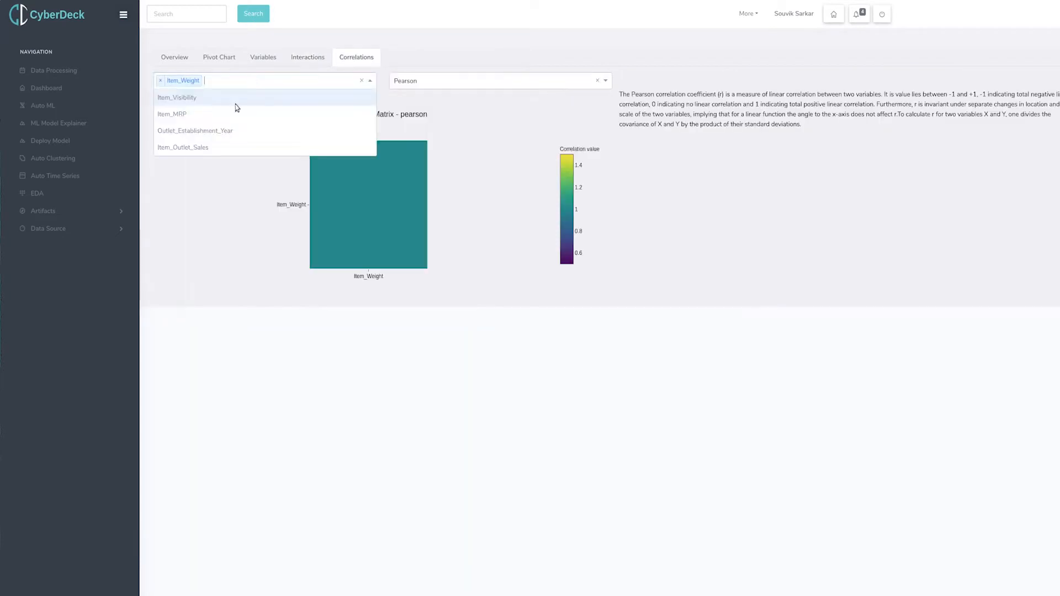
{"action": "left_click", "coordinate": [237, 113]}
{"action": "left_click", "coordinate": [236, 98]}
{"action": "left_click", "coordinate": [236, 115]}
{"action": "left_click", "coordinate": [238, 111]}
View the correlation matrix with the Kendall method and switch it to Spearman.
{"action": "left_click", "coordinate": [454, 82]}
{"action": "left_click", "coordinate": [440, 112]}
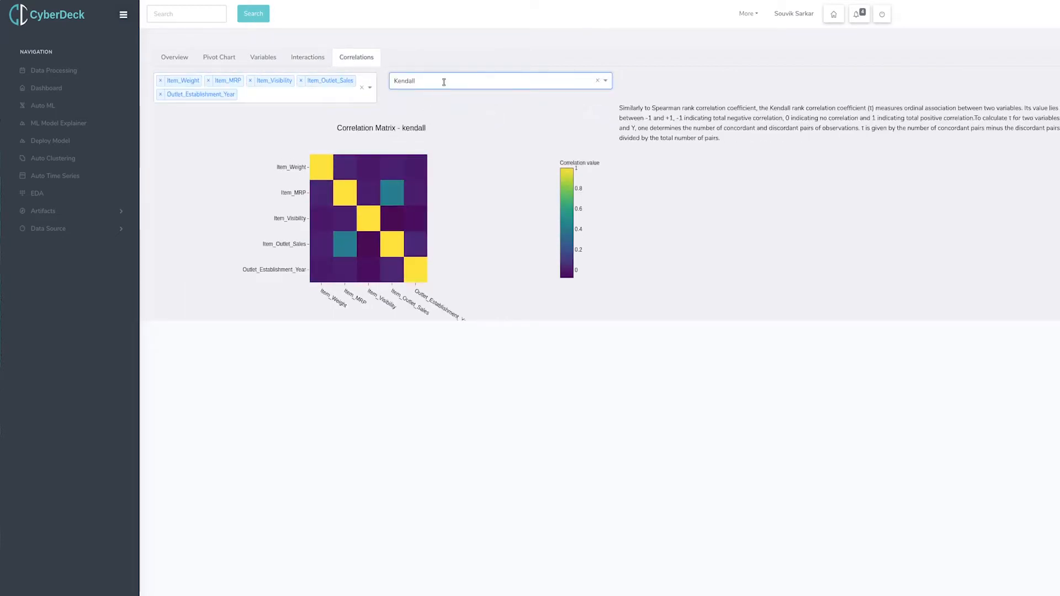
{"action": "left_click", "coordinate": [440, 81]}
{"action": "left_click", "coordinate": [424, 125]}
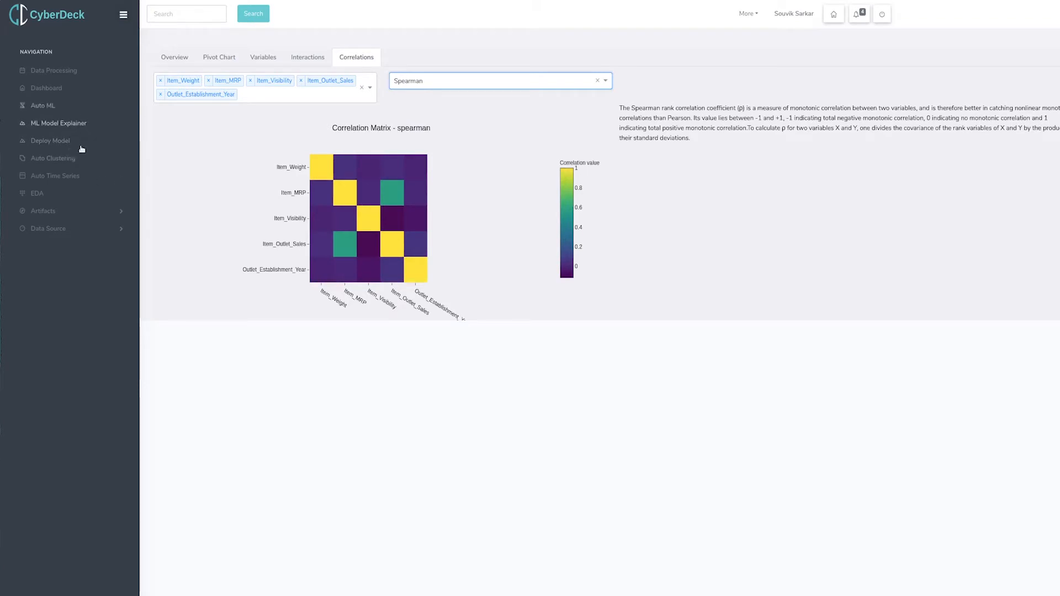
Open the Auto ML module and load the saved dataset bmart_train.csv.
{"action": "left_click", "coordinate": [79, 125]}
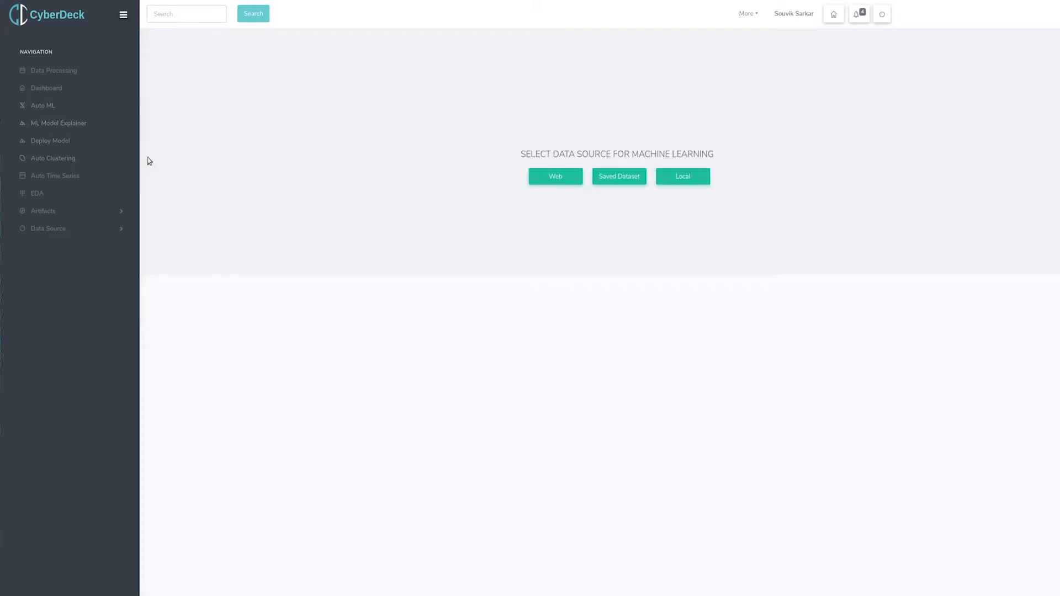
{"action": "left_click", "coordinate": [539, 205]}
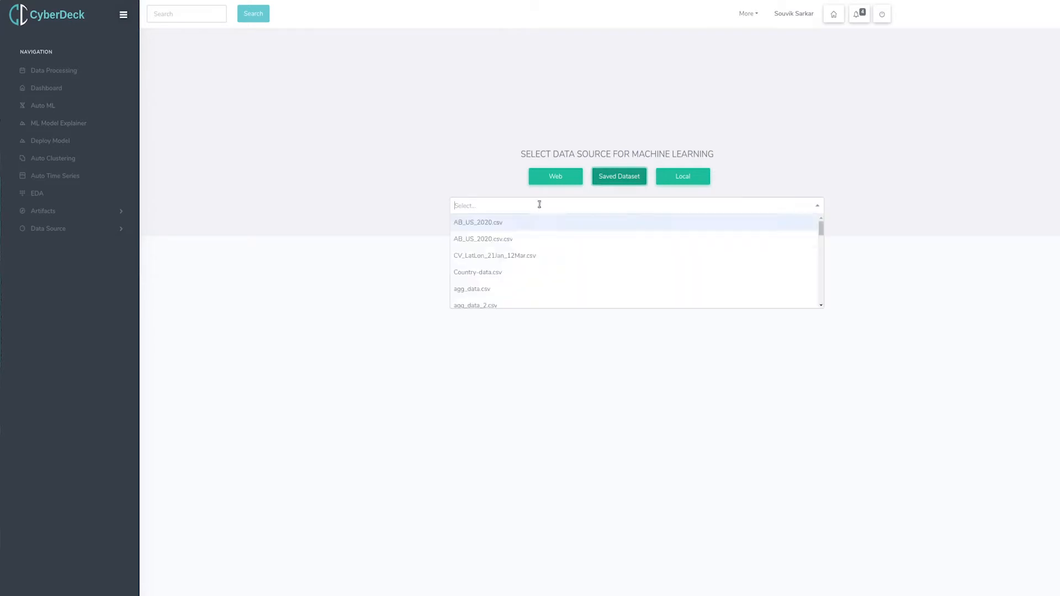
{"action": "scroll", "coordinate": [508, 276], "scroll_direction": "down", "scroll_amount": 5}
{"action": "scroll", "coordinate": [499, 270], "scroll_direction": "down", "scroll_amount": 5}
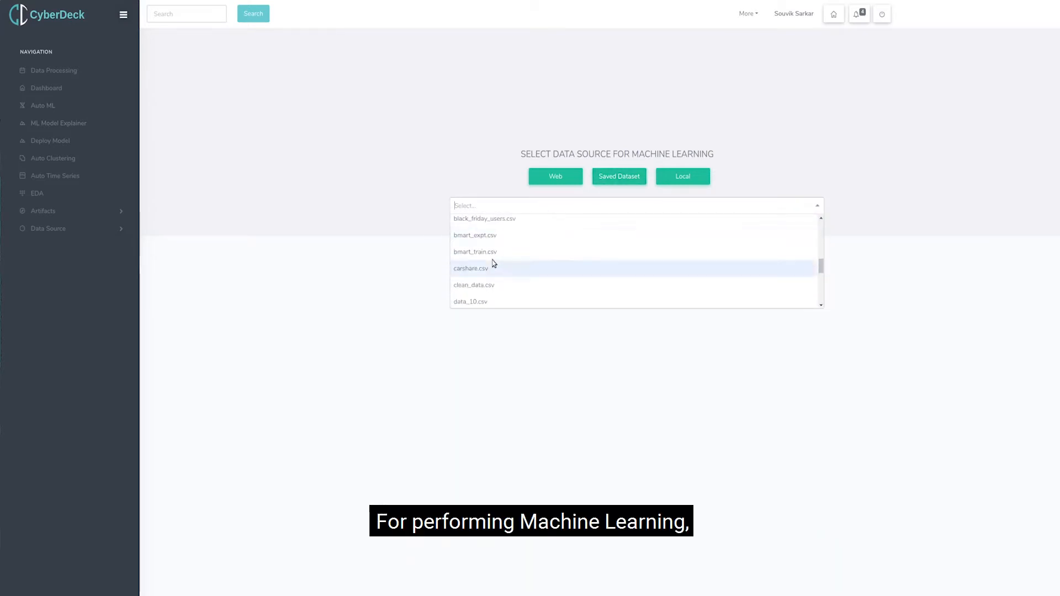
{"action": "left_click", "coordinate": [493, 265]}
{"action": "left_click", "coordinate": [729, 232]}
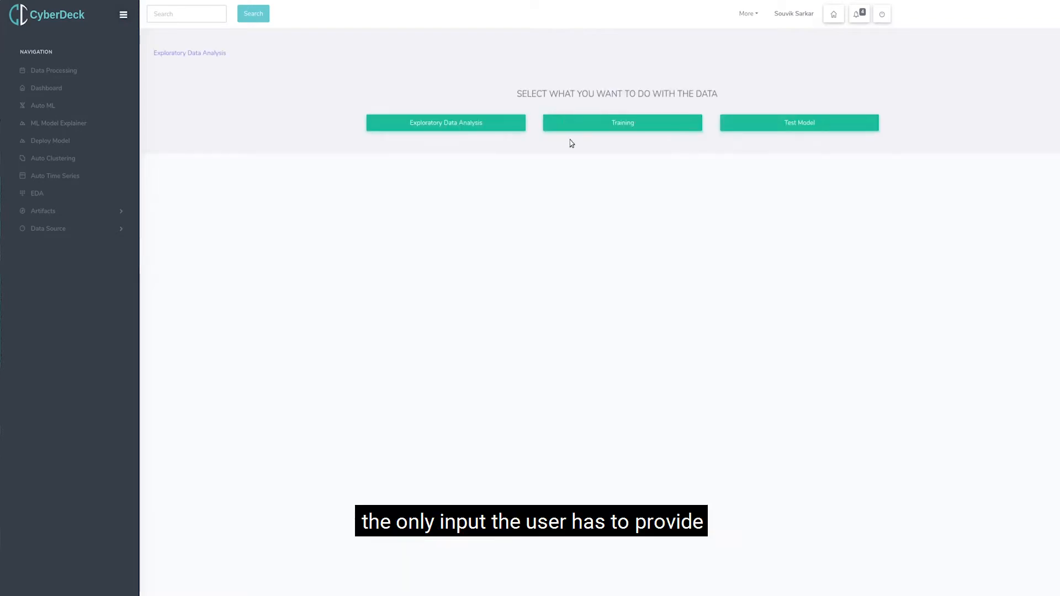
Start model training and choose Item_Outlet_Sales as the target variable.
{"action": "left_click", "coordinate": [591, 128]}
{"action": "left_click", "coordinate": [528, 166]}
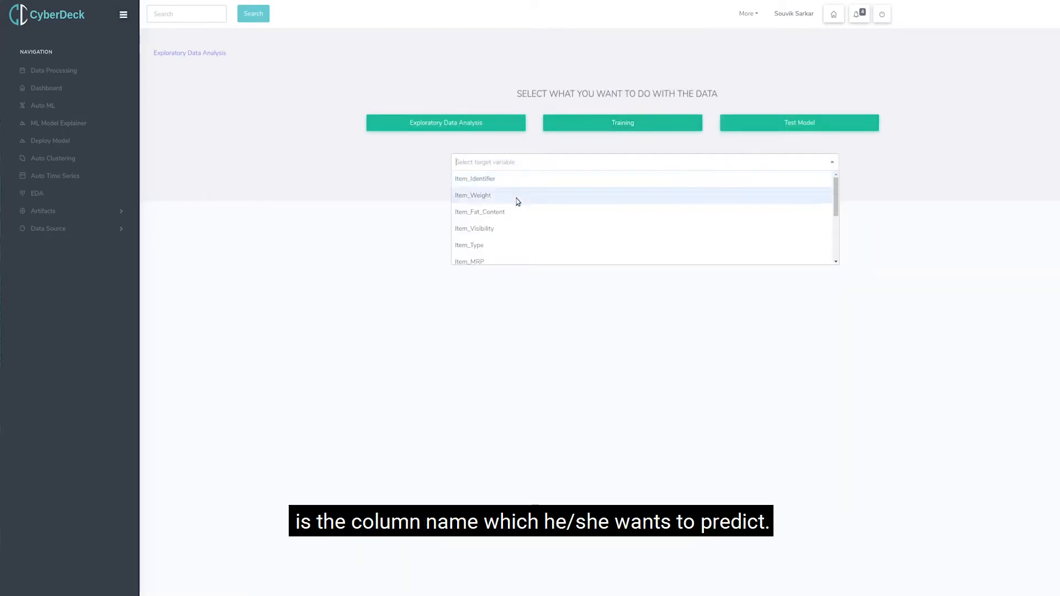
{"action": "scroll", "coordinate": [504, 243], "scroll_direction": "down", "scroll_amount": 5}
{"action": "left_click", "coordinate": [488, 257]}
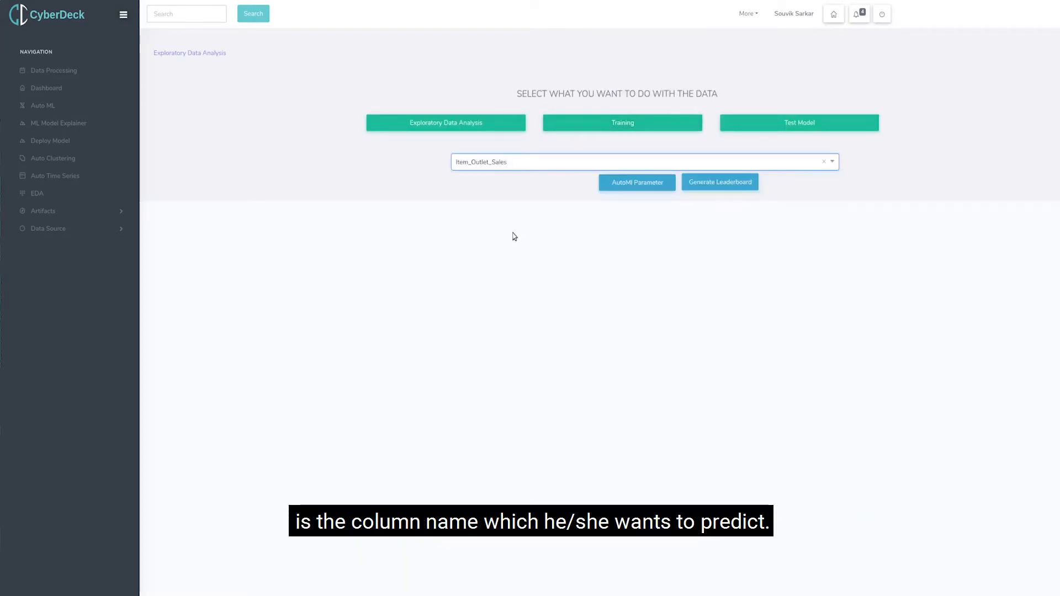
Set the AutoML parameters to Mode categorical imputation, Median numeric imputation and Max Abs data normalization.
{"action": "left_click", "coordinate": [659, 187]}
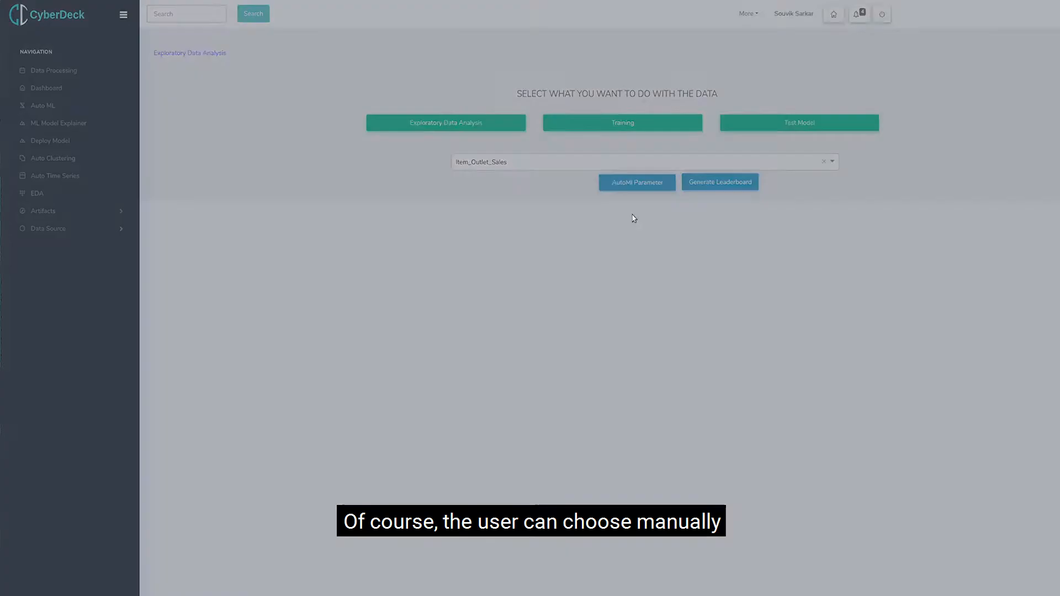
{"action": "left_click", "coordinate": [444, 111]}
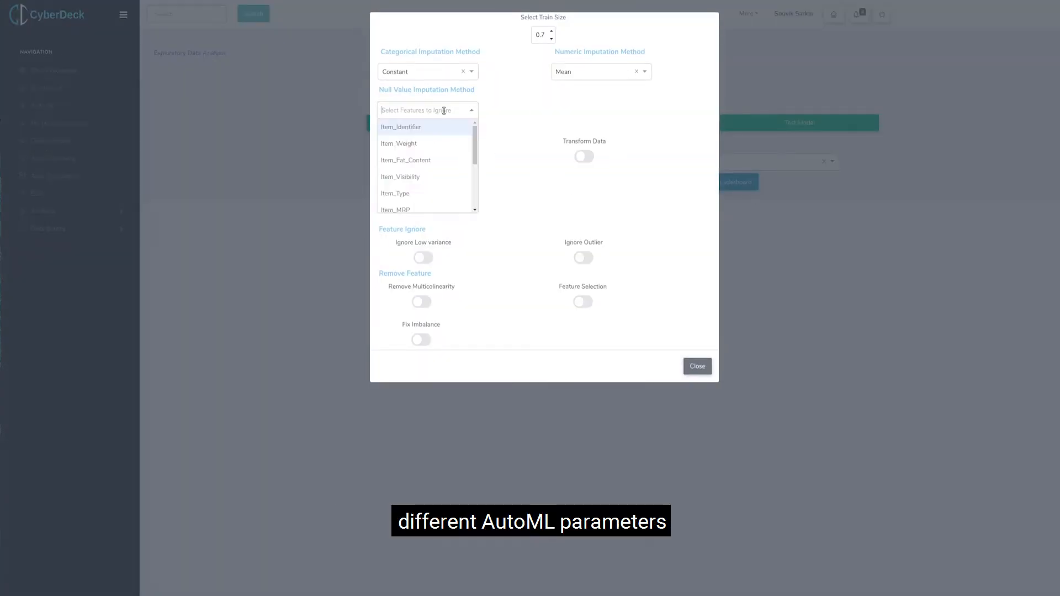
{"action": "left_click", "coordinate": [509, 140]}
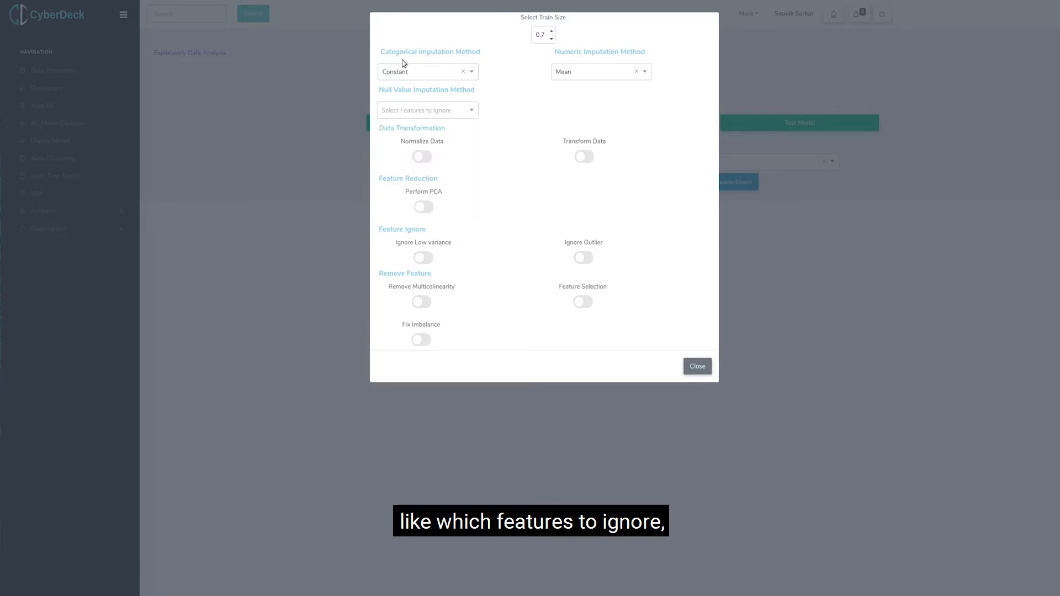
{"action": "left_click", "coordinate": [586, 77]}
{"action": "left_click", "coordinate": [578, 105]}
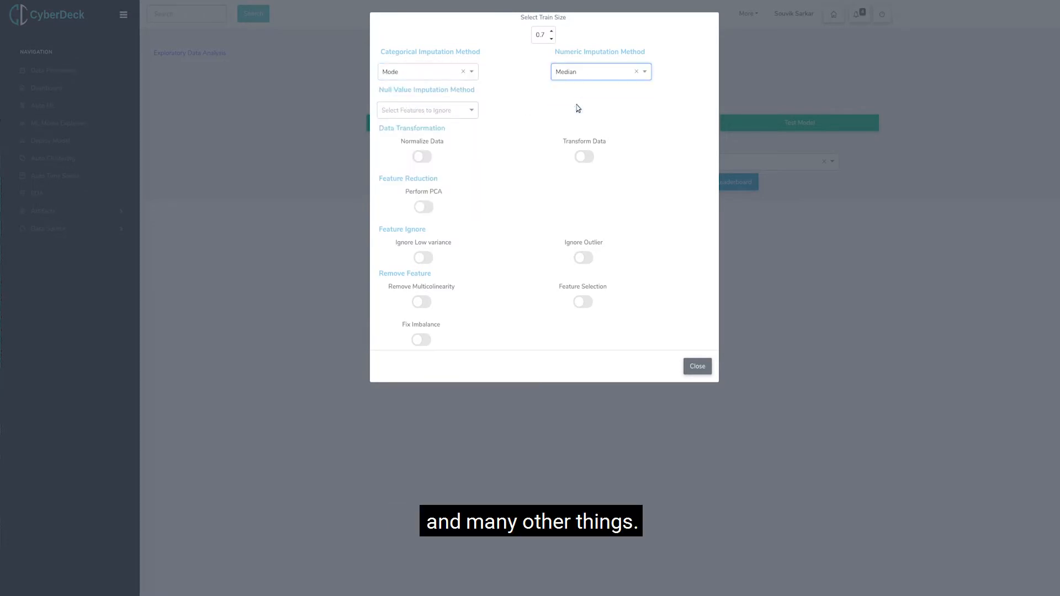
{"action": "left_click", "coordinate": [432, 160]}
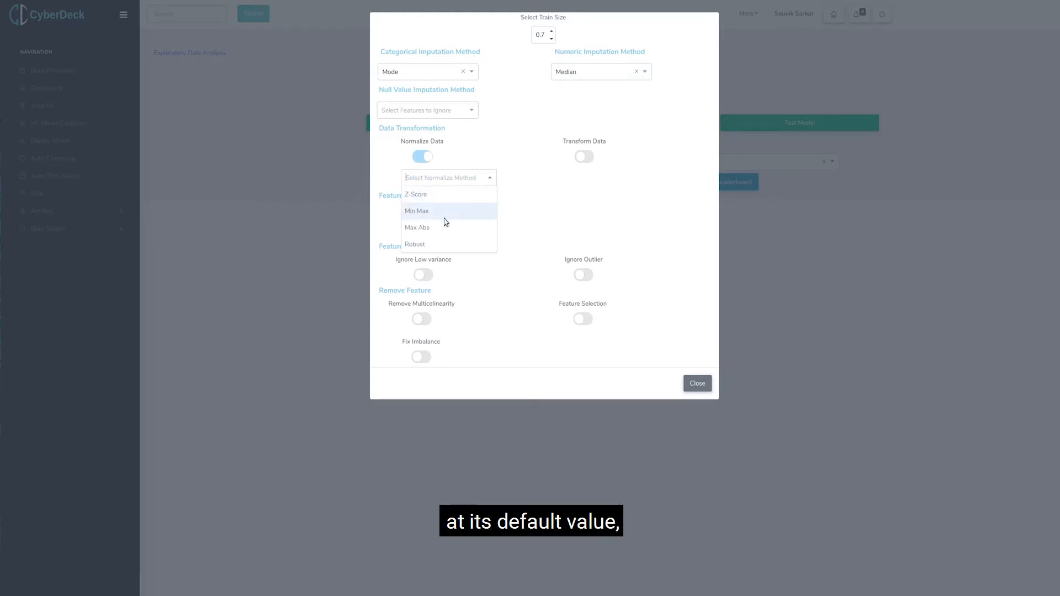
{"action": "left_click", "coordinate": [444, 229]}
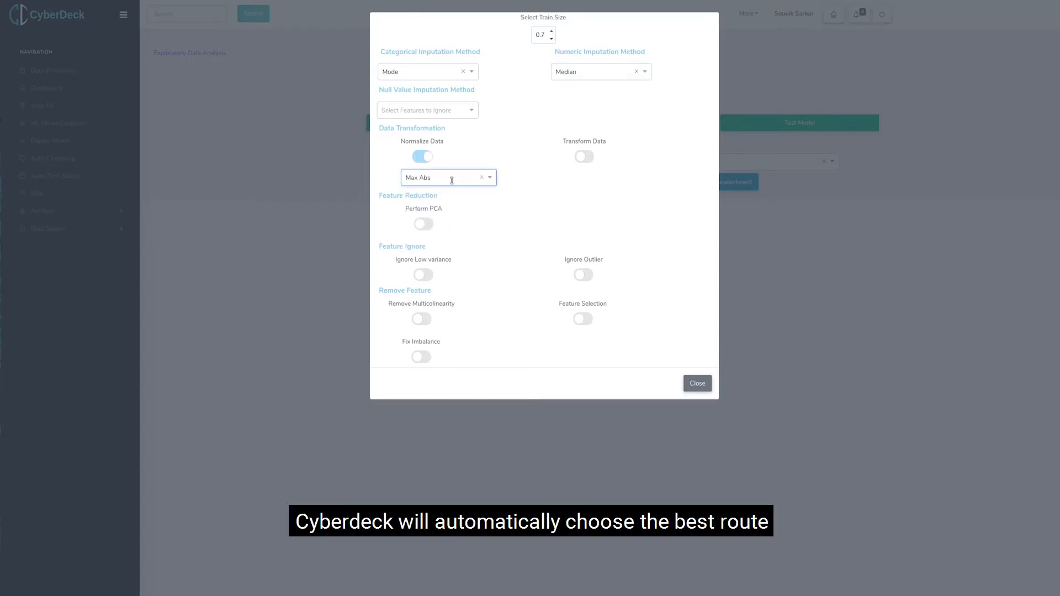
Enable data transformation with the Yeo-johnson method and close the AutoML parameters.
{"action": "left_click", "coordinate": [584, 160]}
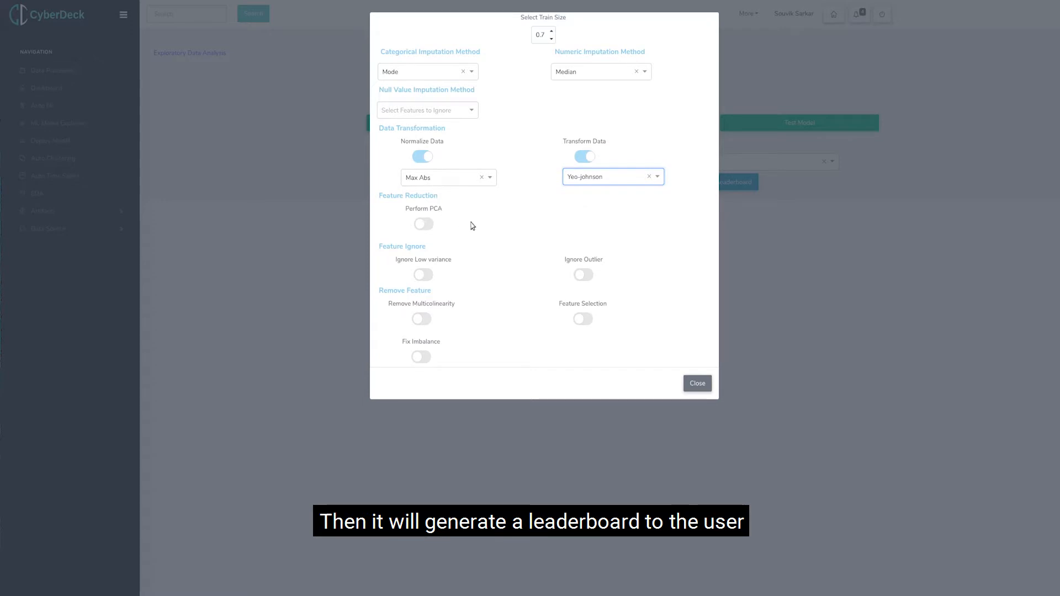
{"action": "left_click", "coordinate": [424, 157]}
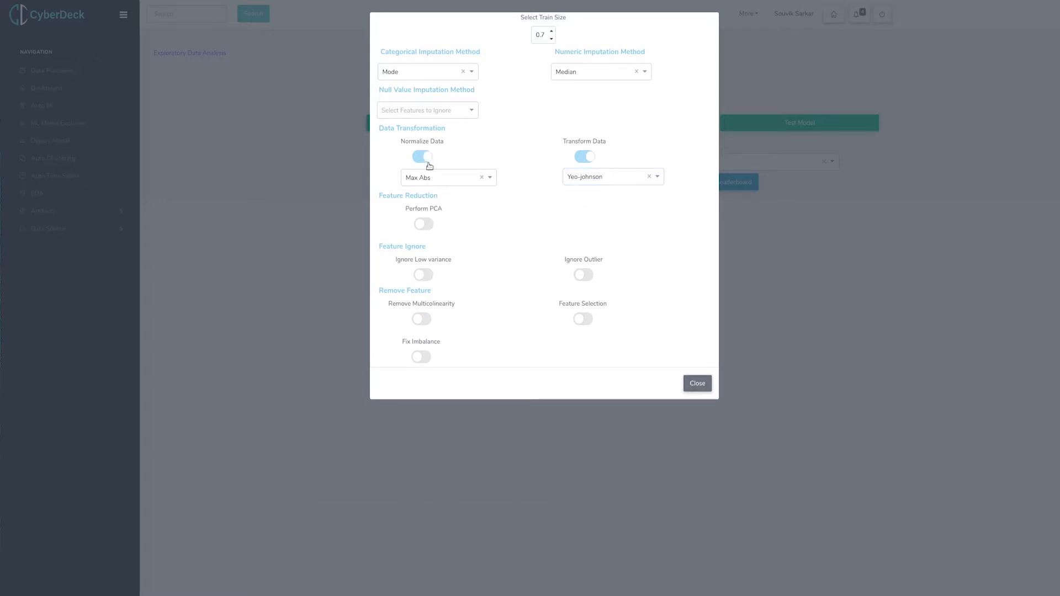
{"action": "left_click", "coordinate": [699, 385]}
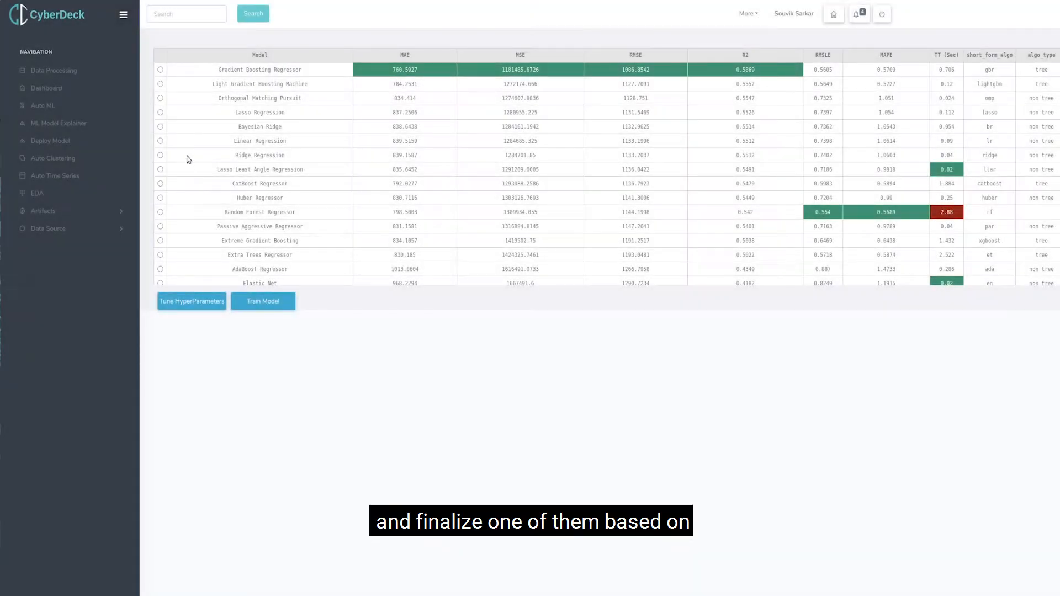
Train the Linear Regression model from the leaderboard under the name bmart_model_lr.
{"action": "left_click", "coordinate": [263, 301]}
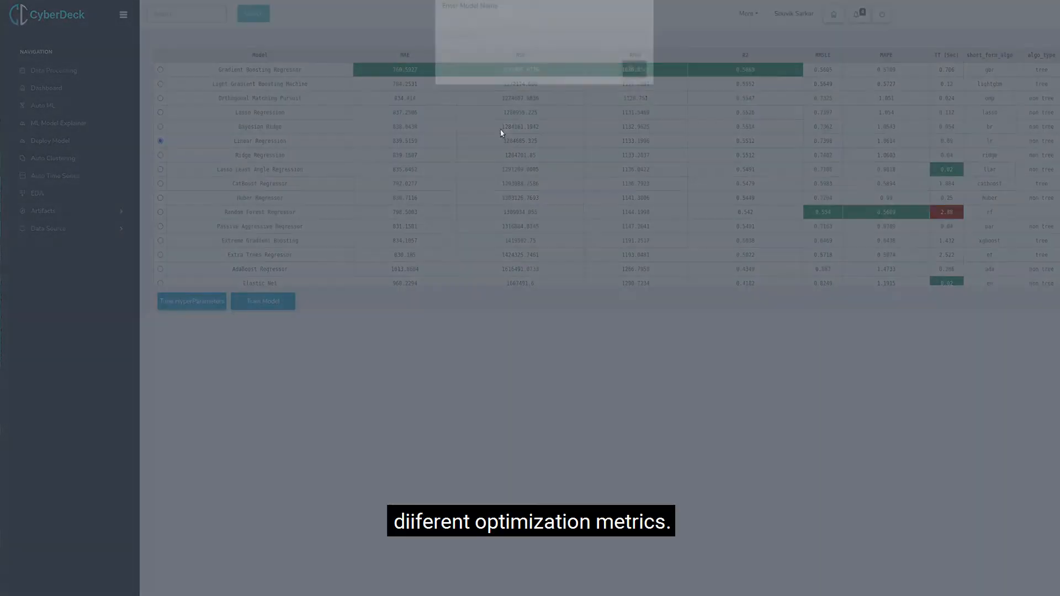
{"action": "left_click", "coordinate": [504, 56]}
{"action": "left_click", "coordinate": [487, 142]}
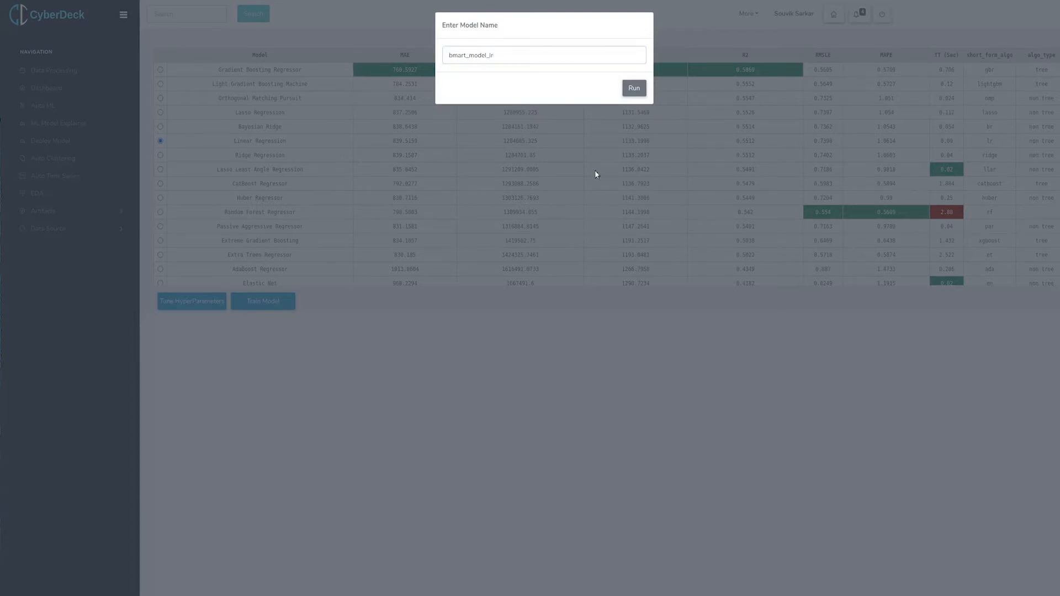
{"action": "left_click", "coordinate": [633, 88]}
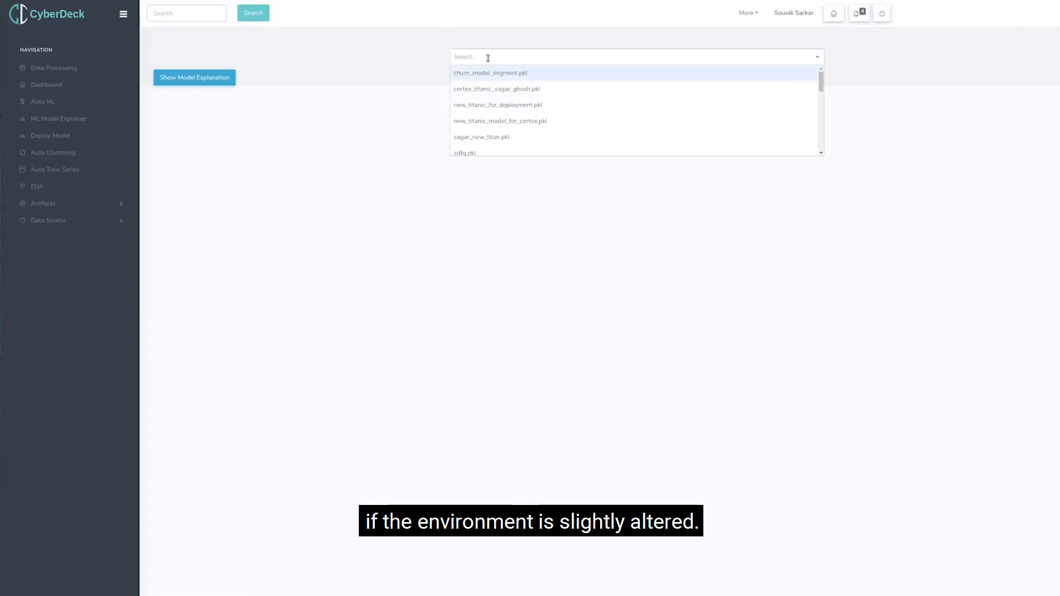
Choose bmart_model_lr.pkl in the ML Model Explainer and show its model explanation.
{"action": "type", "text": "bm"}
{"action": "left_click", "coordinate": [503, 92]}
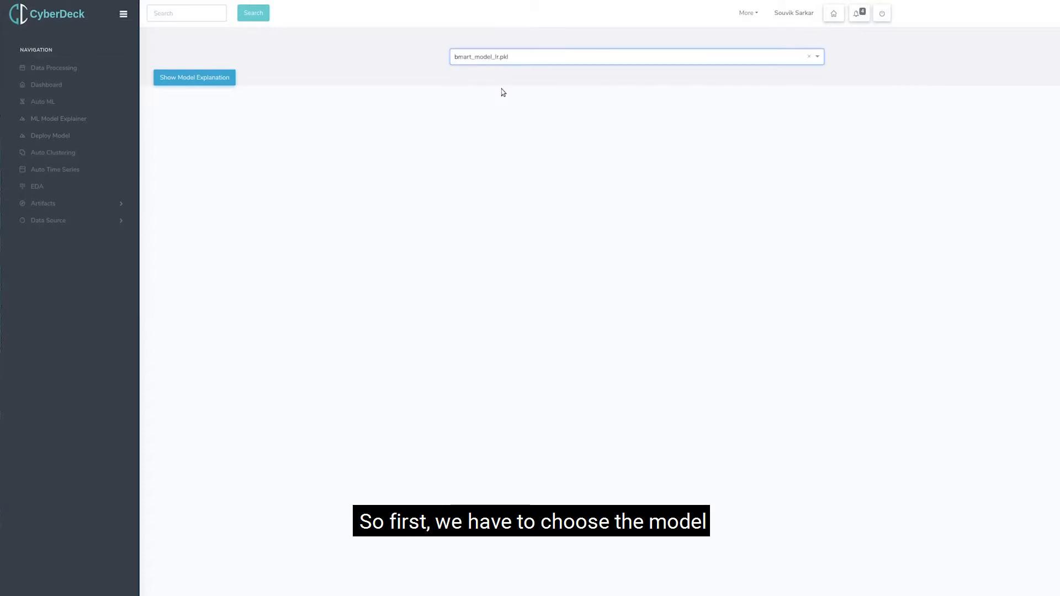
{"action": "left_click", "coordinate": [230, 80]}
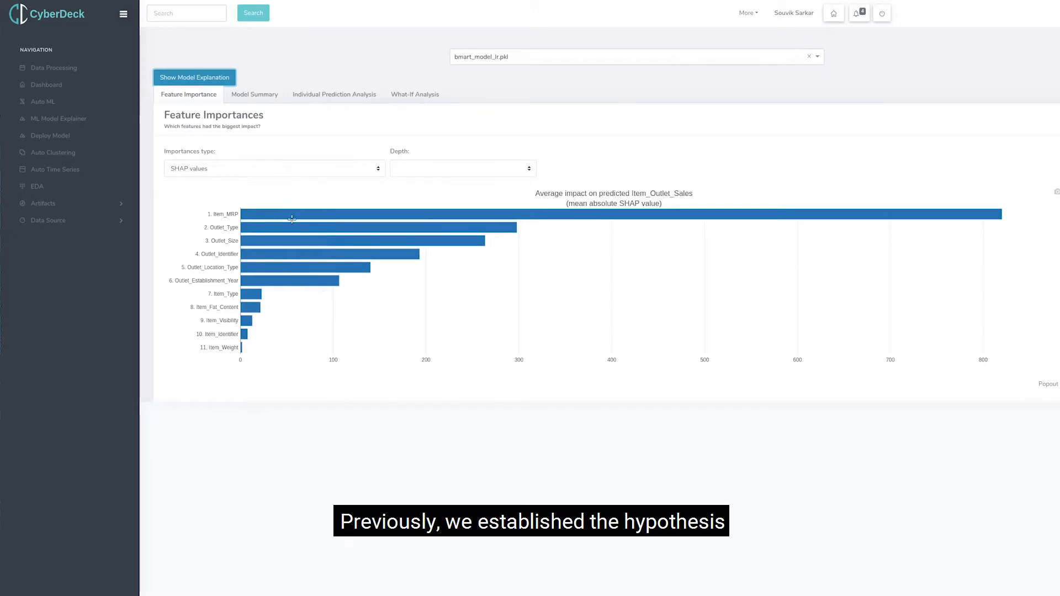
View the feature importances as Permutation Importances and switch them back to SHAP values.
{"action": "left_click", "coordinate": [271, 172]}
{"action": "left_click", "coordinate": [240, 189]}
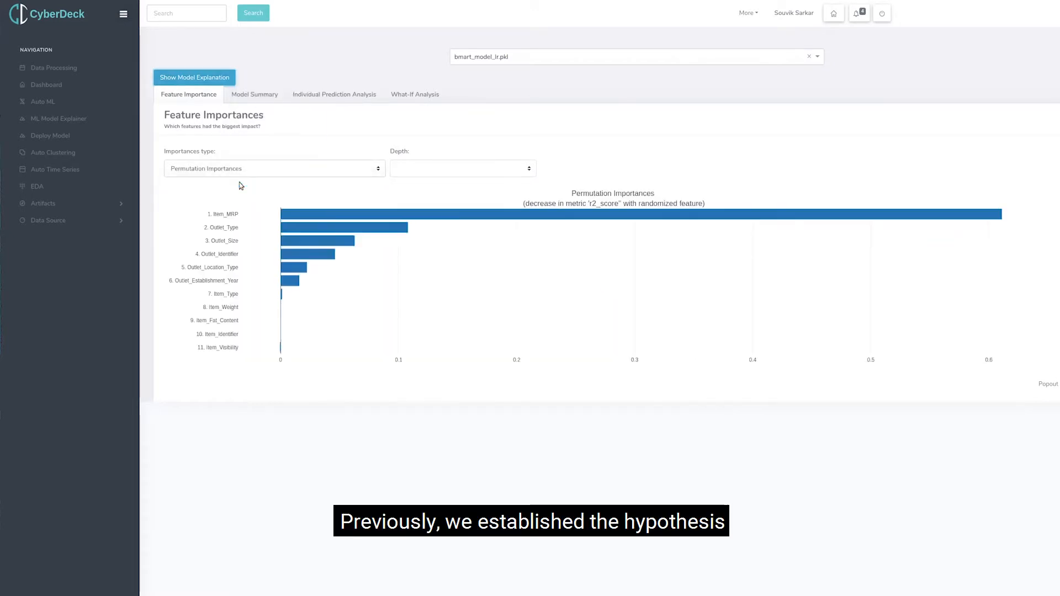
{"action": "left_click", "coordinate": [244, 176]}
{"action": "left_click", "coordinate": [291, 180]}
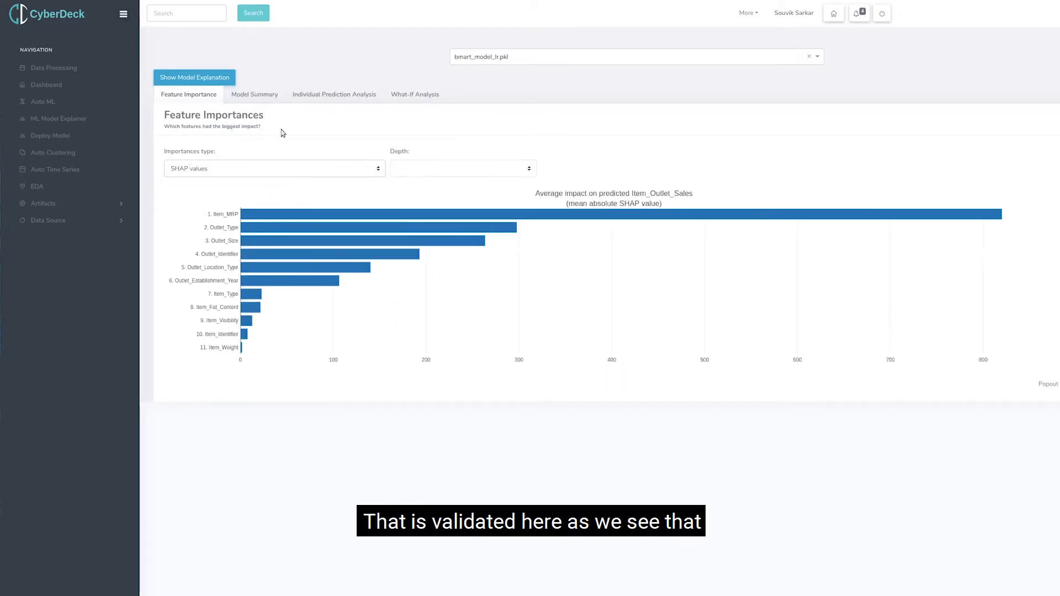
Open the model summary and view the Predicted vs Actual plot with a log y axis, then a log x axis, restoring the linear scale after each.
{"action": "left_click", "coordinate": [266, 94]}
{"action": "mouse_move", "coordinate": [378, 293]}
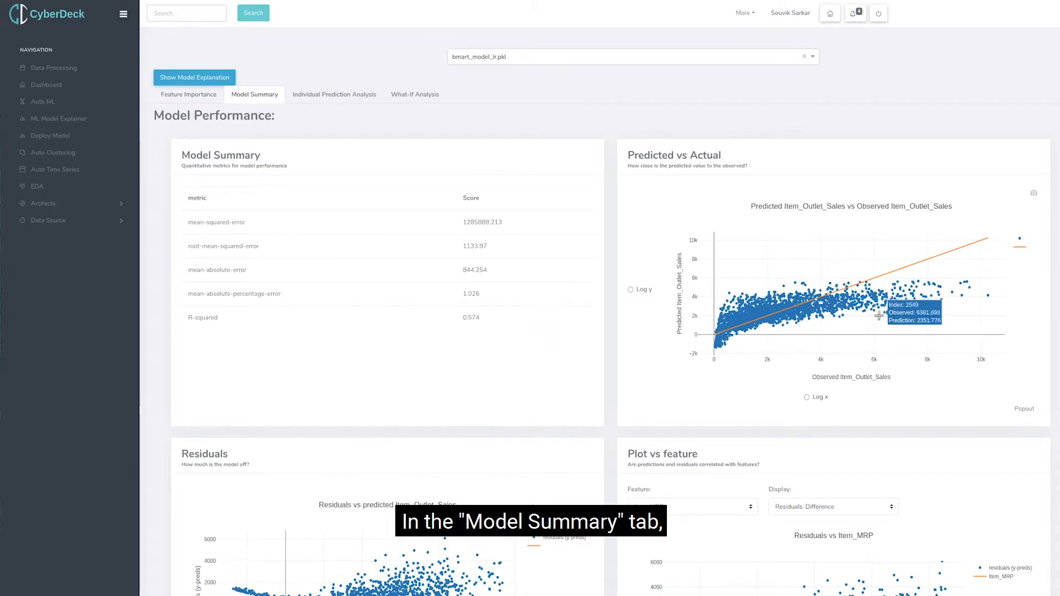
{"action": "left_click", "coordinate": [631, 290]}
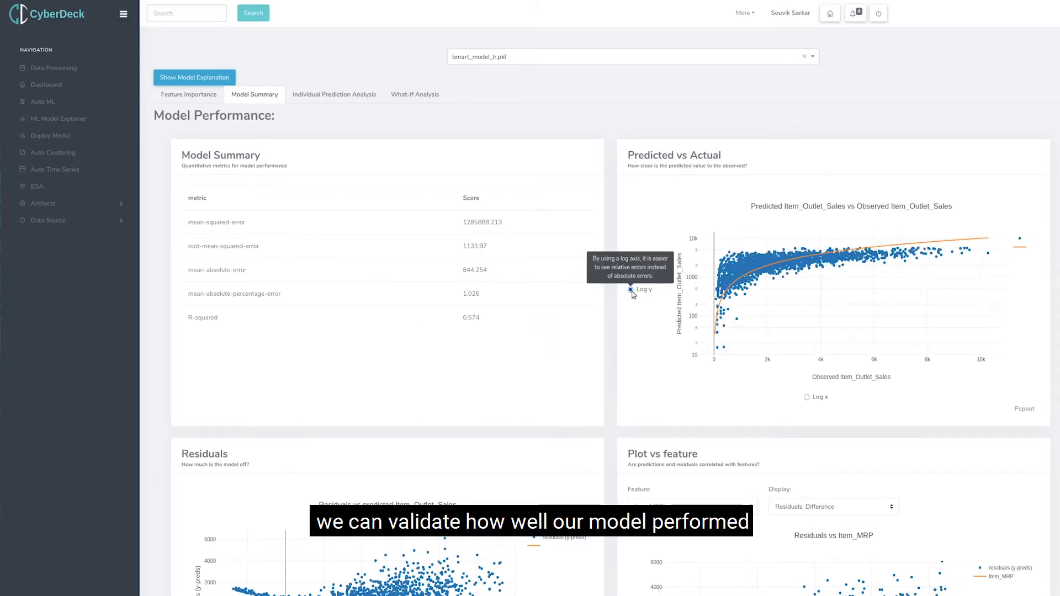
{"action": "left_click", "coordinate": [631, 290]}
{"action": "left_click", "coordinate": [806, 397]}
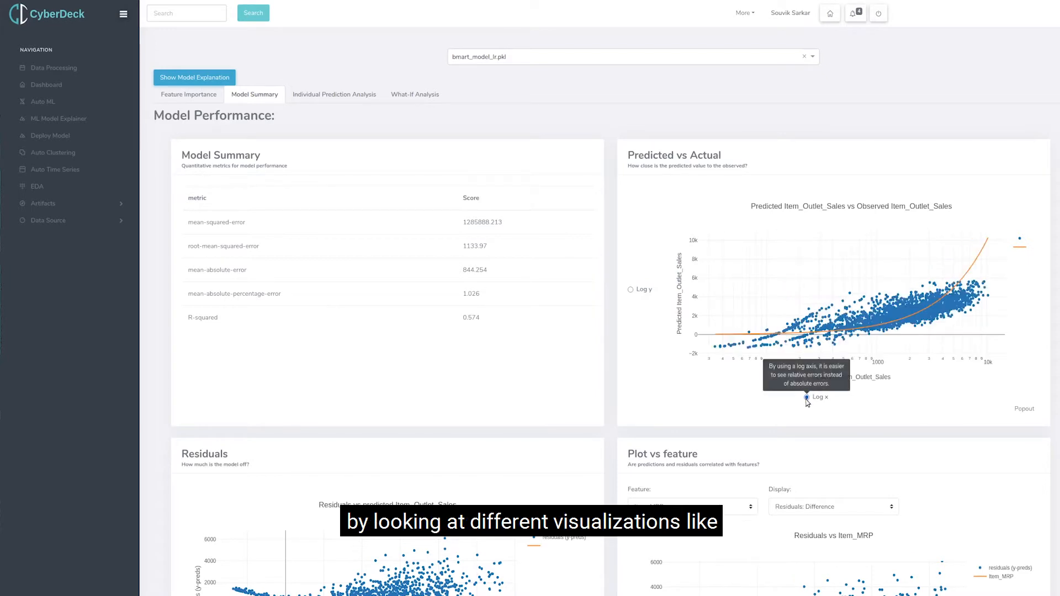
{"action": "left_click", "coordinate": [807, 398]}
View the Residuals plot with residual type Ratio and switch it to Log ratio.
{"action": "scroll", "coordinate": [601, 356], "scroll_direction": "down", "scroll_amount": 3}
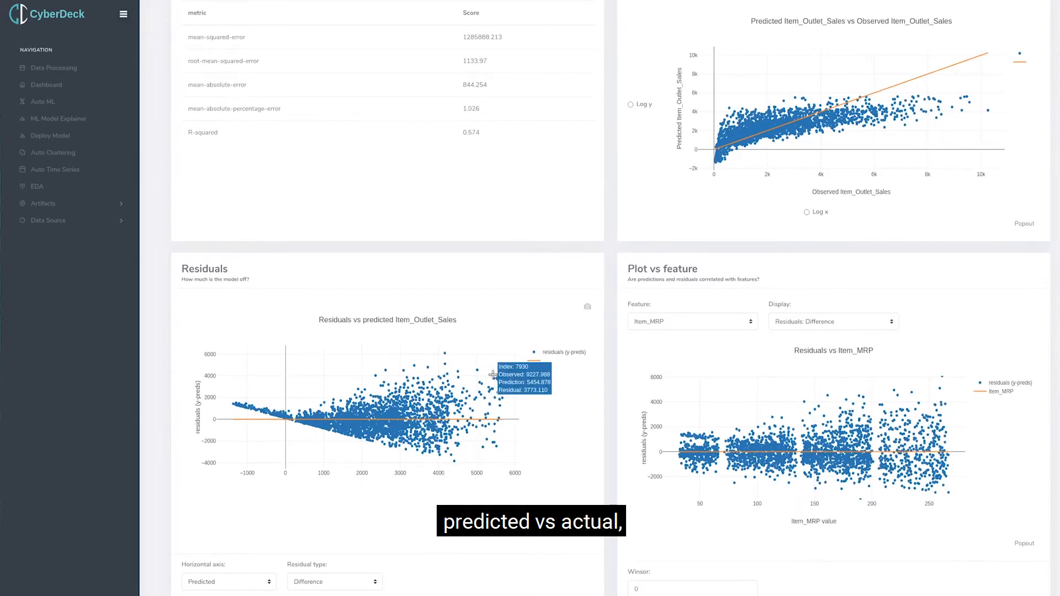
{"action": "left_click", "coordinate": [322, 583]}
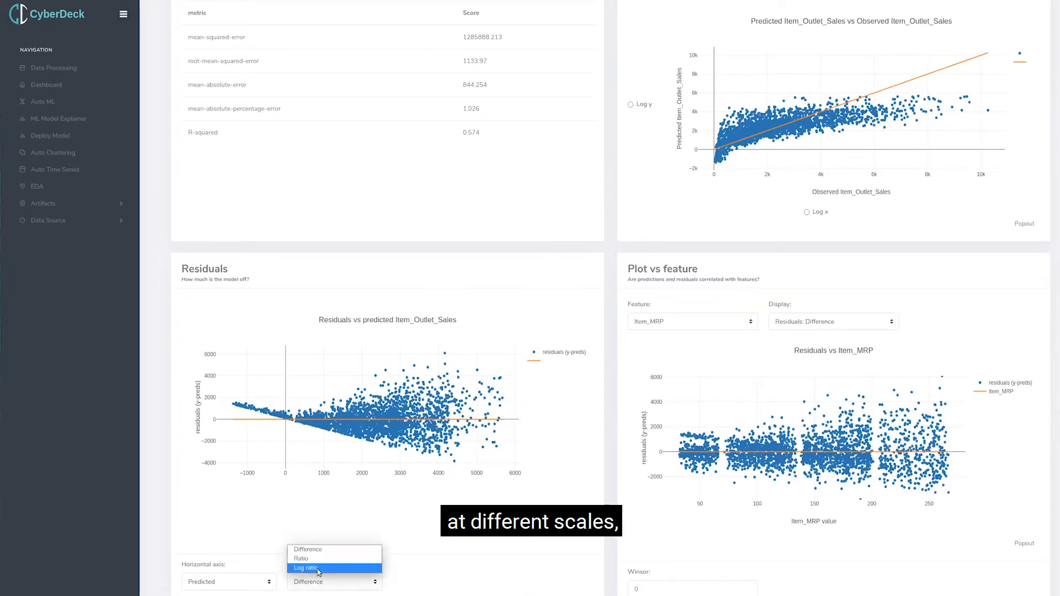
{"action": "left_click", "coordinate": [315, 559]}
{"action": "left_click", "coordinate": [330, 584]}
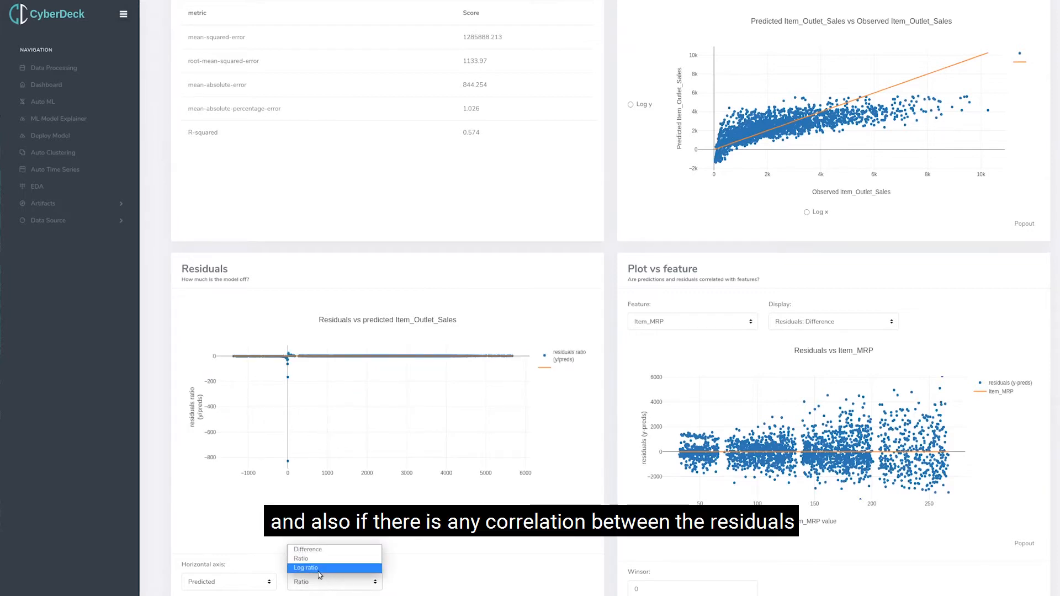
{"action": "left_click", "coordinate": [320, 569]}
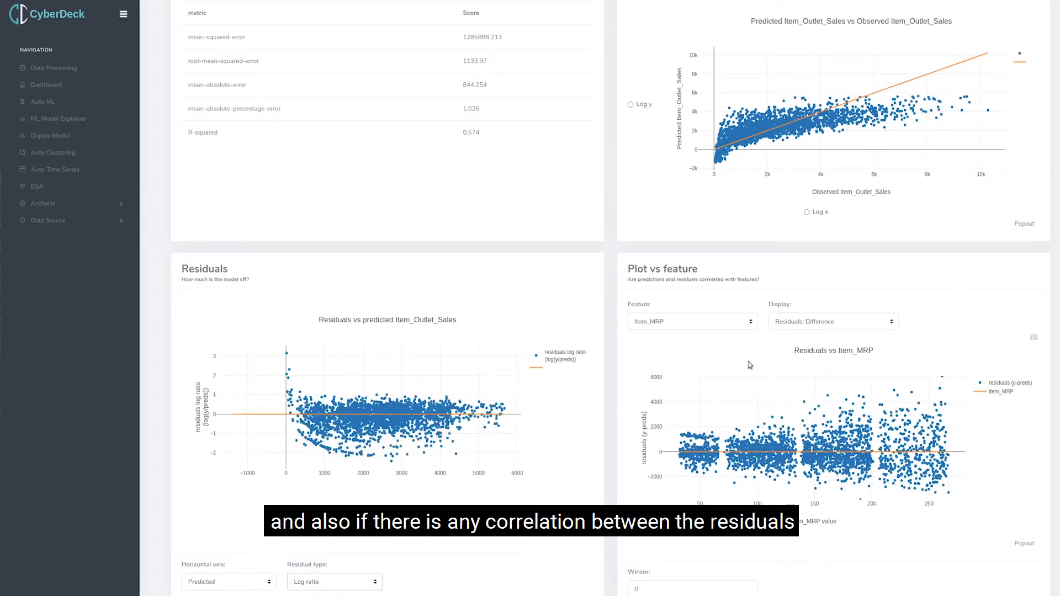
Plot the residuals against the Item_Type feature and reduce the number of categories to 6.
{"action": "left_click", "coordinate": [695, 323]}
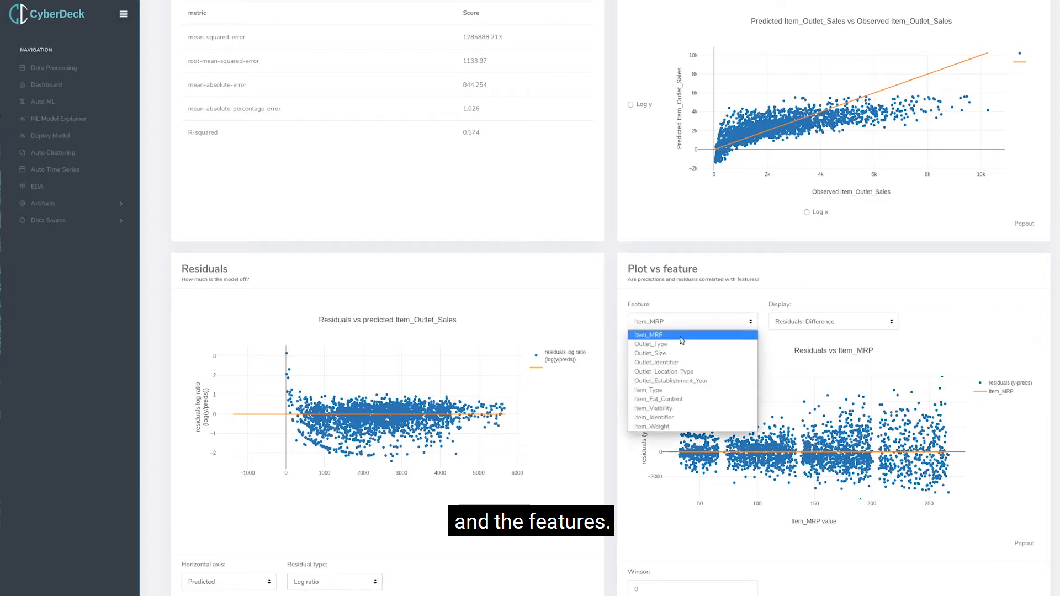
{"action": "left_click", "coordinate": [657, 391]}
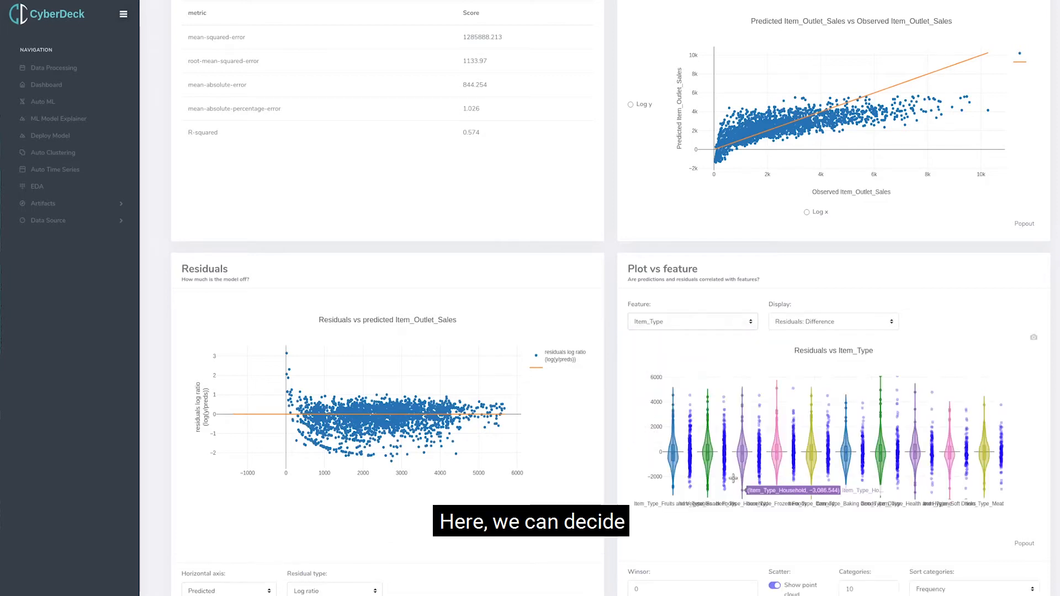
{"action": "left_click", "coordinate": [889, 592]}
{"action": "left_click", "coordinate": [889, 592]}
{"action": "left_click", "coordinate": [889, 592]}
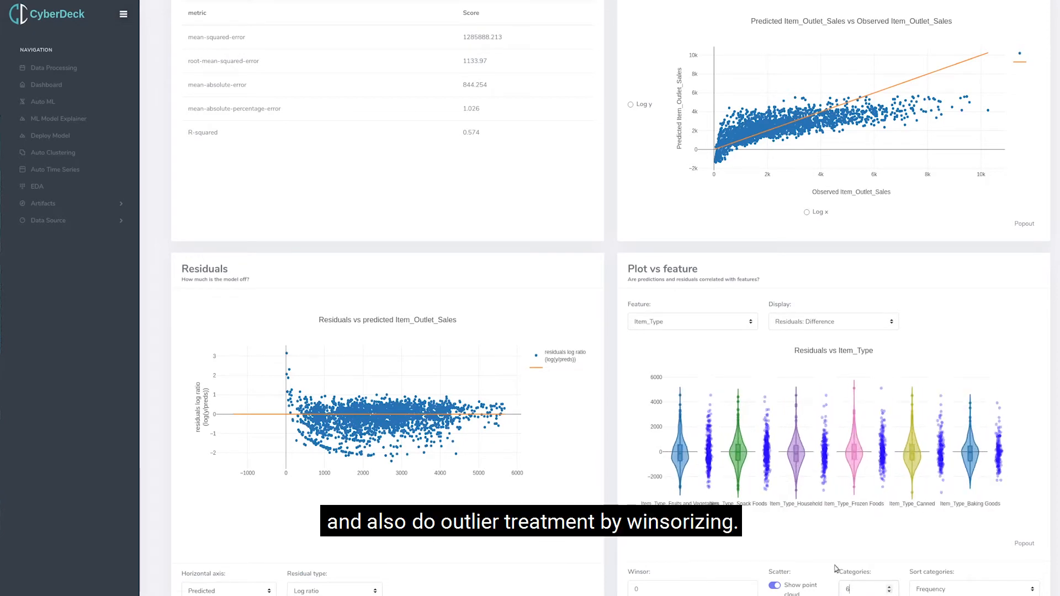
Plot the residuals against Outlet_Size, switch the feature to Outlet_Identifier and set the categories to 5.
{"action": "left_click", "coordinate": [690, 322]}
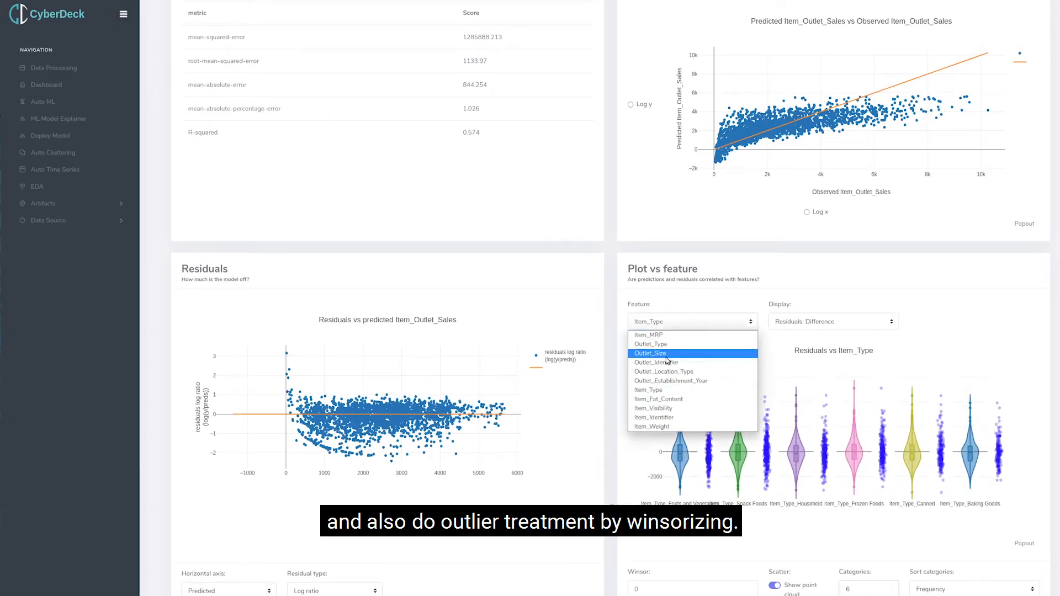
{"action": "left_click", "coordinate": [668, 363]}
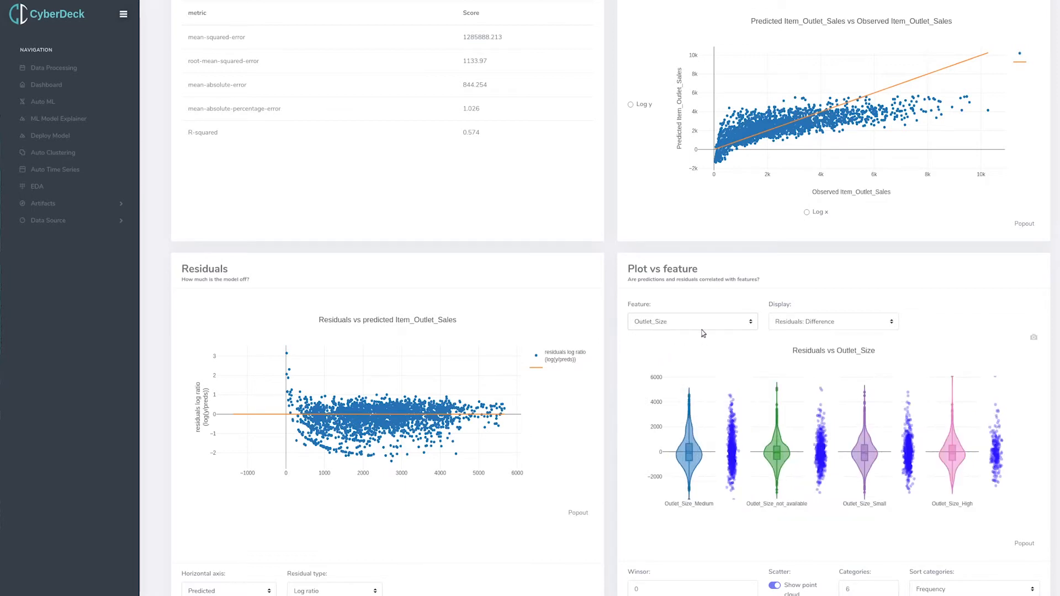
{"action": "left_click", "coordinate": [700, 330]}
{"action": "left_click", "coordinate": [678, 366]}
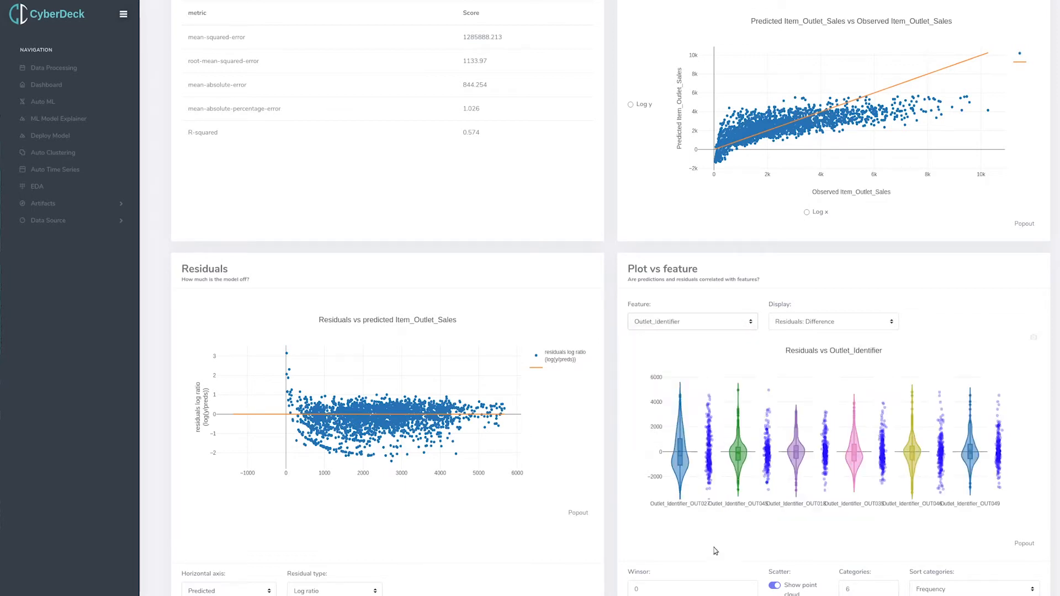
{"action": "left_click", "coordinate": [889, 592]}
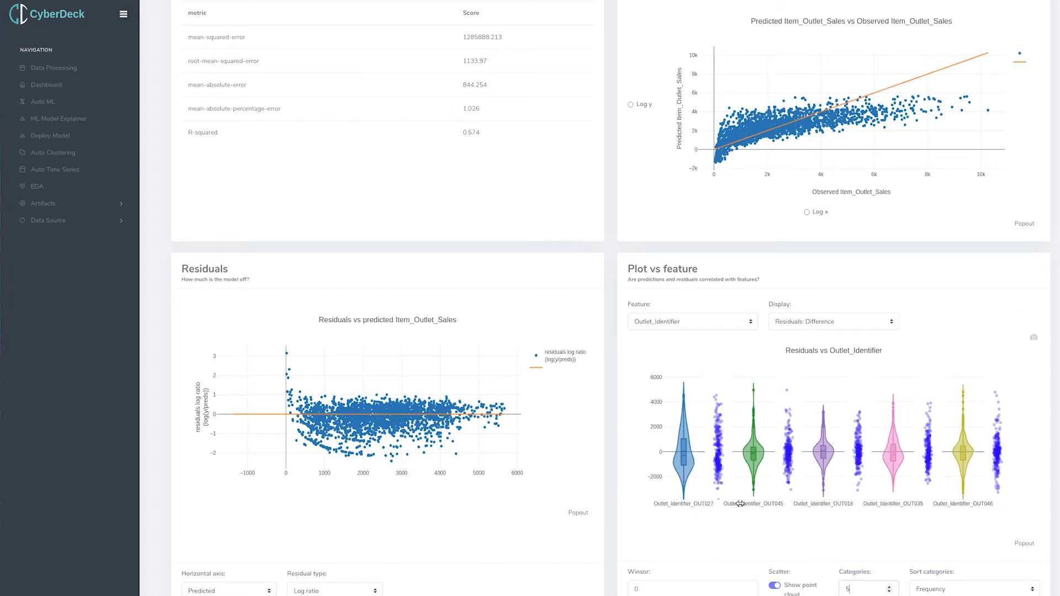
Sort the Outlet_Identifier categories by Shap impact and display Predicted, followed by Observed, Item_Outlet_Sales.
{"action": "left_click", "coordinate": [952, 589]}
{"action": "left_click", "coordinate": [949, 577]}
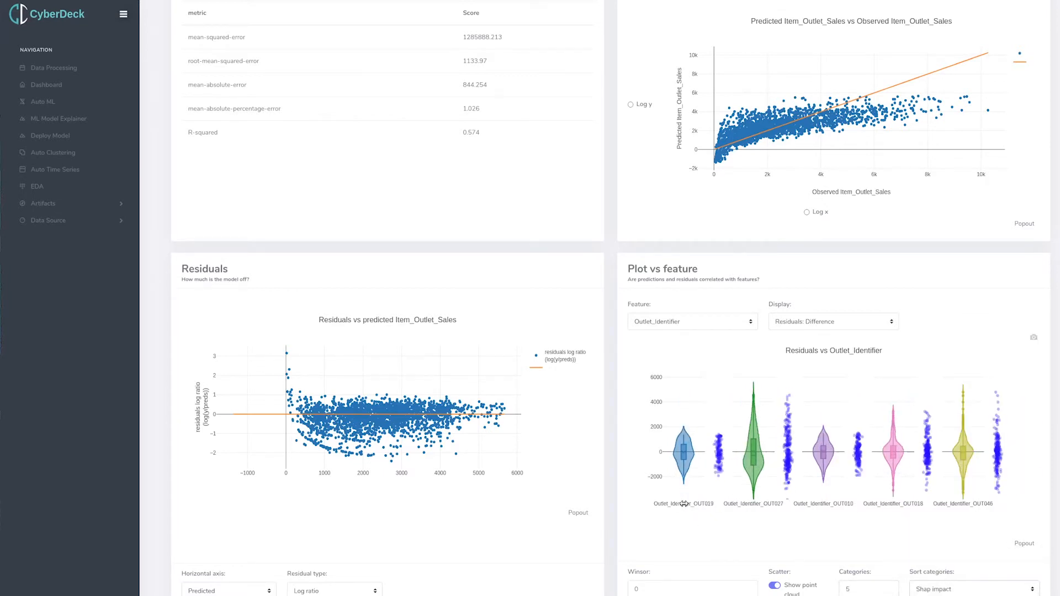
{"action": "left_click", "coordinate": [817, 321]}
{"action": "left_click", "coordinate": [800, 333]}
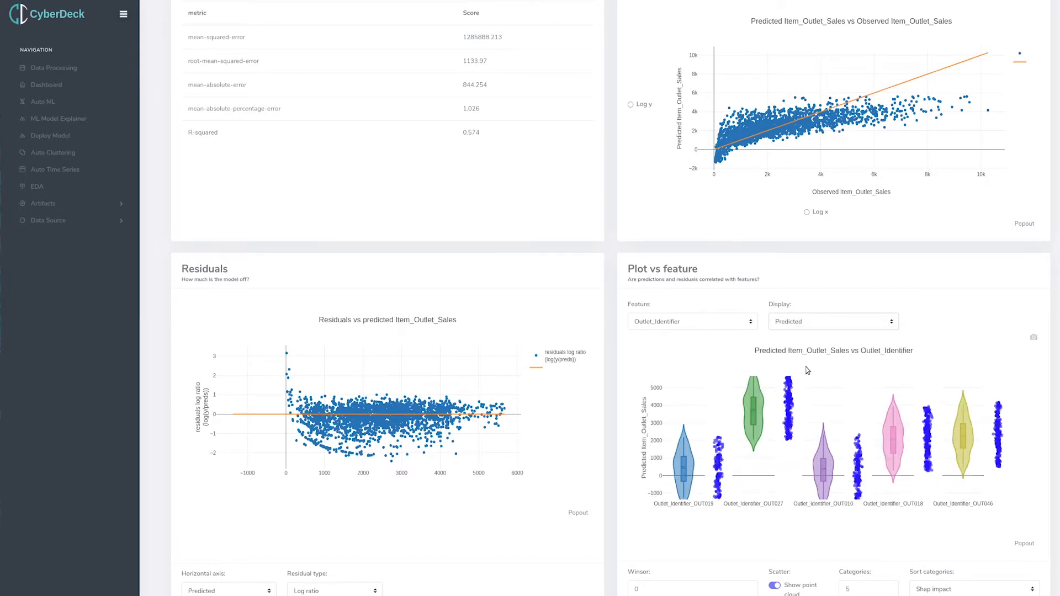
{"action": "left_click", "coordinate": [817, 321]}
{"action": "left_click", "coordinate": [804, 360]}
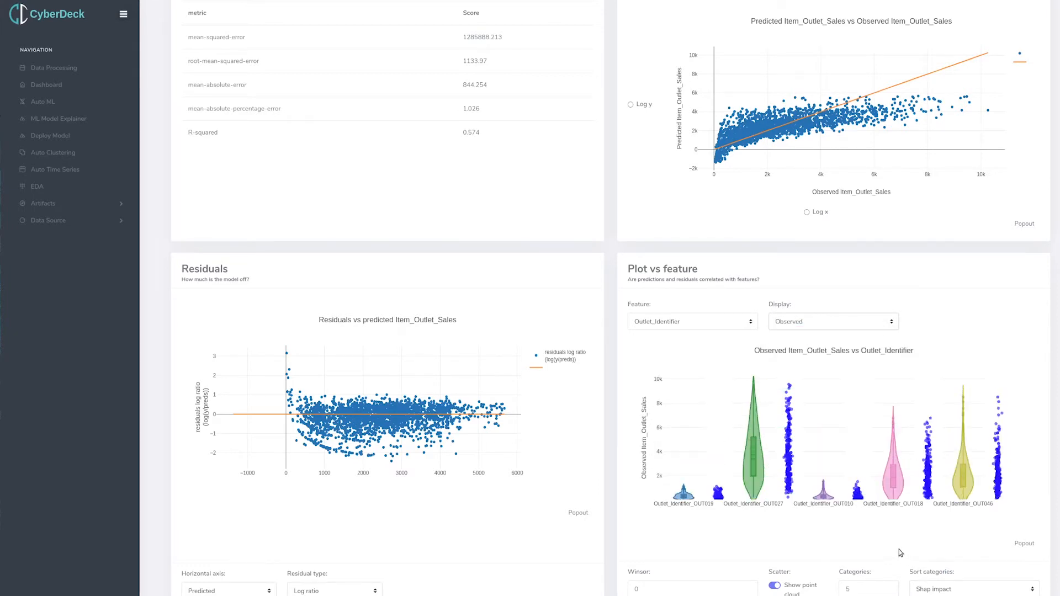
Adjust the winsor value of the Observed Item_Outlet_Sales vs Outlet_Identifier plot to treat outliers.
{"action": "left_click", "coordinate": [748, 588]}
{"action": "left_click", "coordinate": [749, 587]}
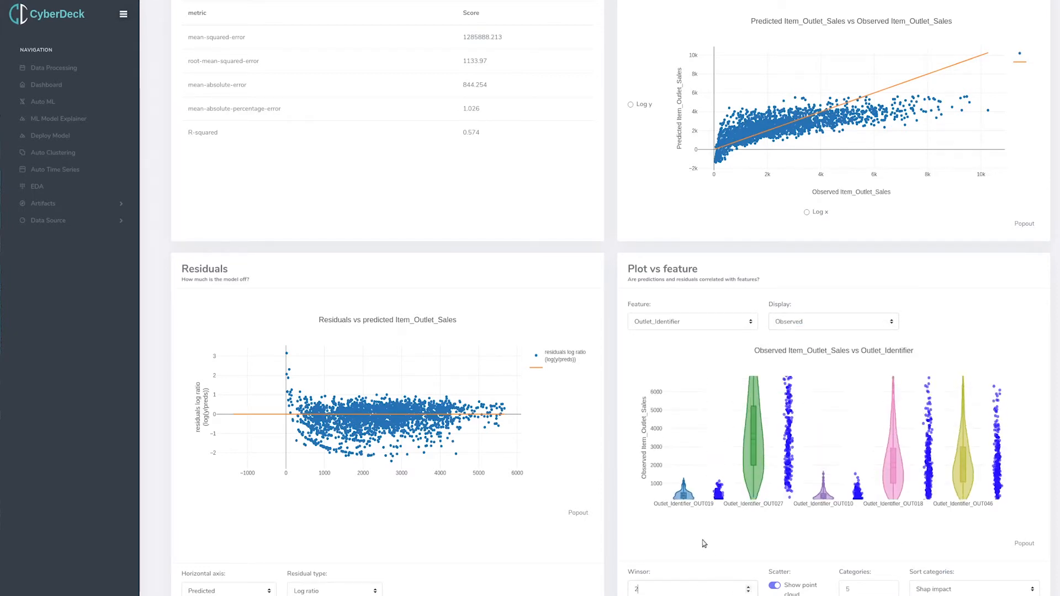
{"action": "left_click", "coordinate": [748, 591]}
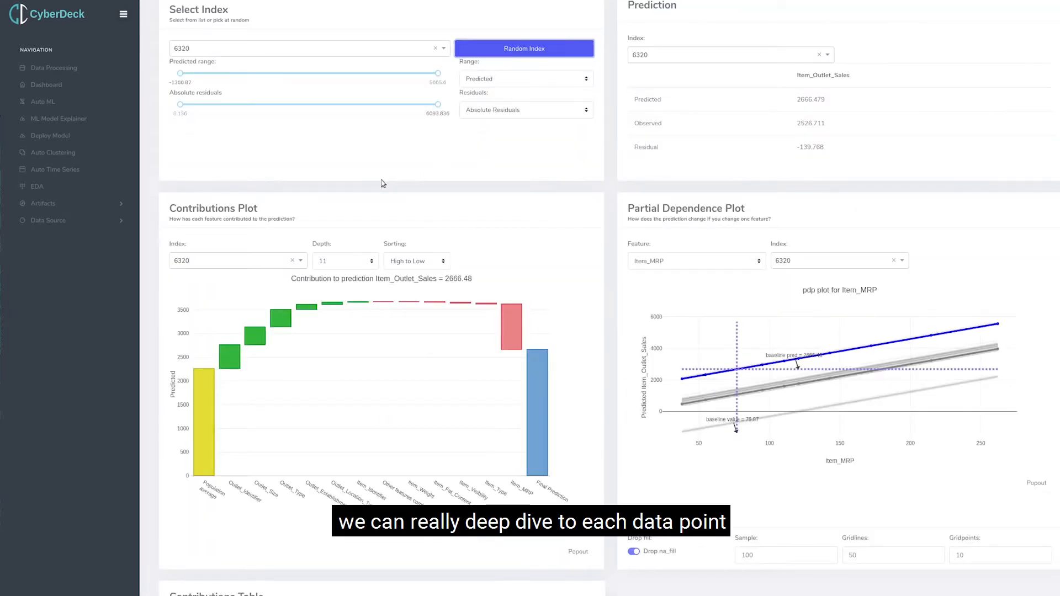
Compare the predicted and observed Item_Outlet_Sales for index 6320 in the individual prediction analysis.
{"action": "scroll", "coordinate": [383, 184], "scroll_direction": "up", "scroll_amount": 2}
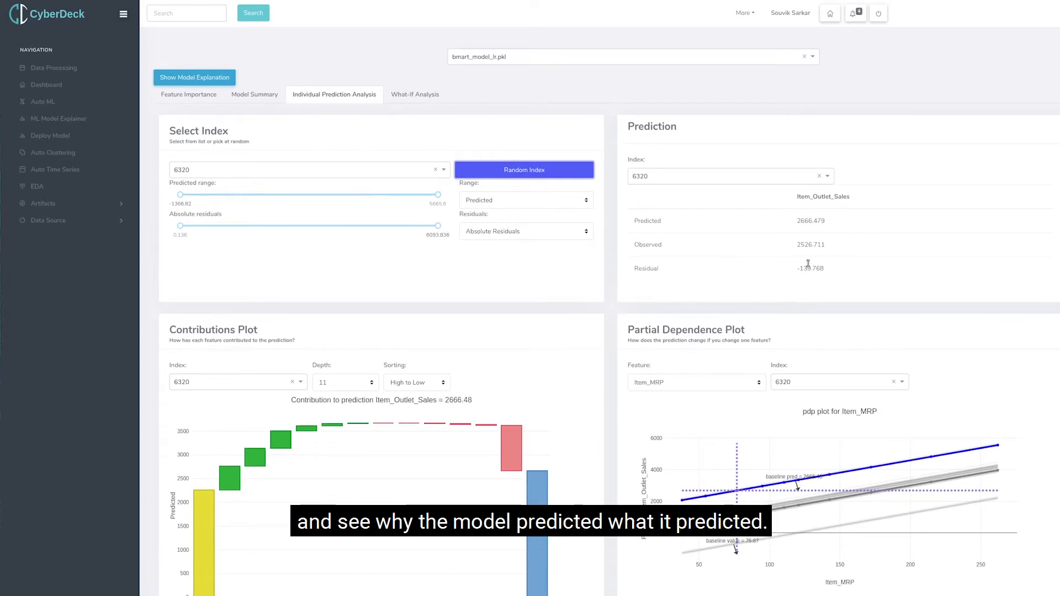
{"action": "left_click_drag", "start_coordinate": [798, 222], "coordinate": [835, 252]}
{"action": "left_click", "coordinate": [478, 297]}
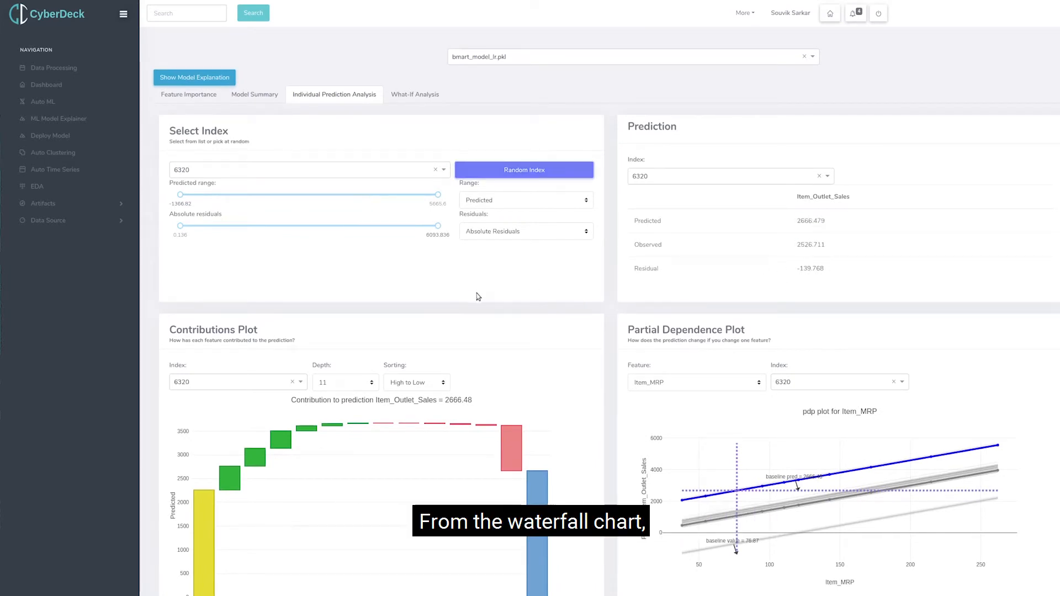
Examine the positive and negative feature contributions for index 6320 in the Contributions Plot.
{"action": "scroll", "coordinate": [440, 300], "scroll_direction": "down", "scroll_amount": 2}
{"action": "mouse_move", "coordinate": [233, 361]}
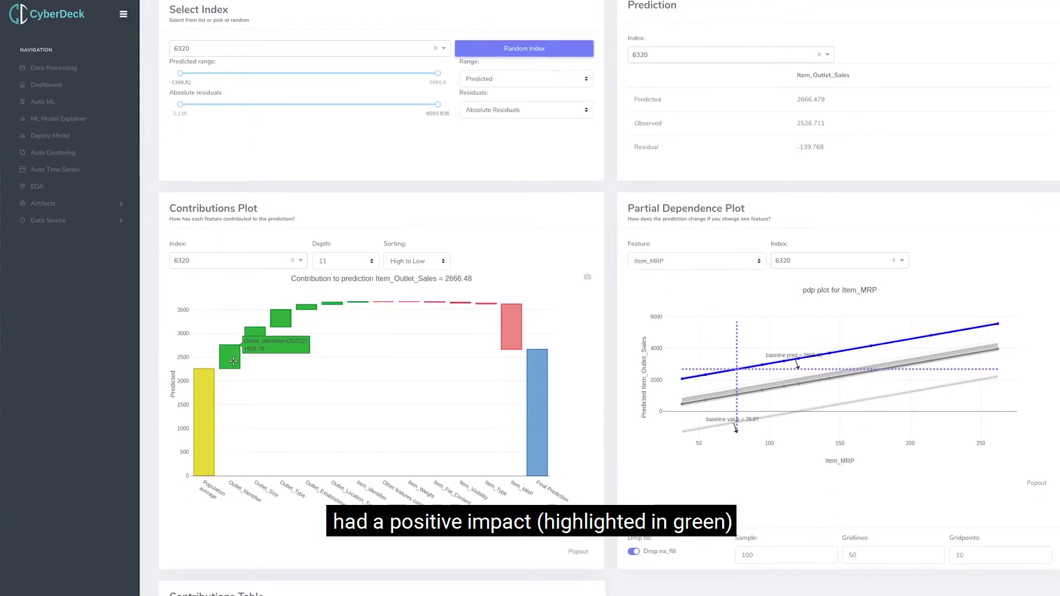
{"action": "mouse_move", "coordinate": [254, 342]}
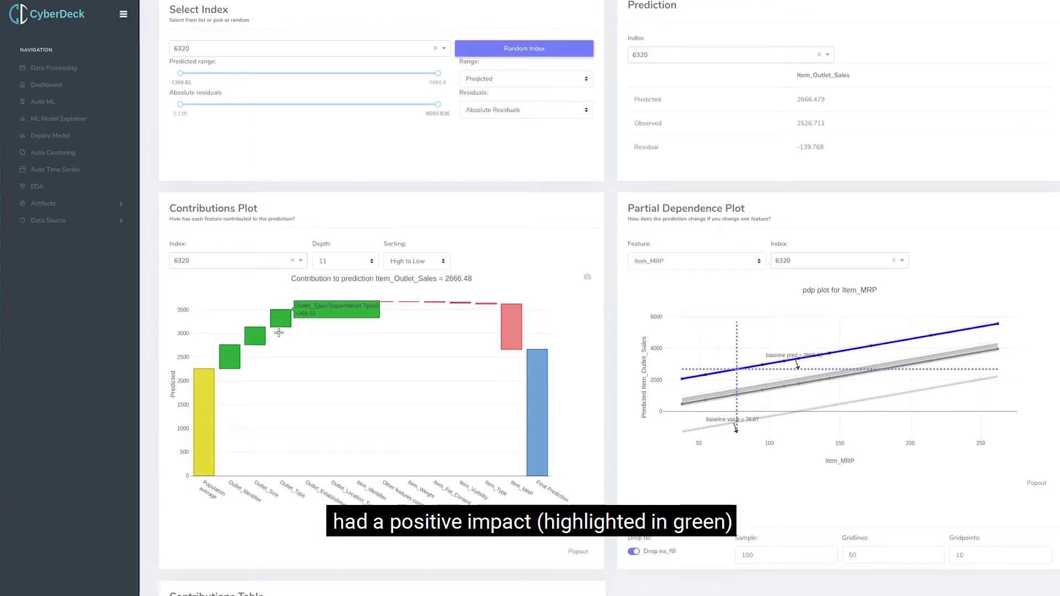
{"action": "mouse_move", "coordinate": [306, 310]}
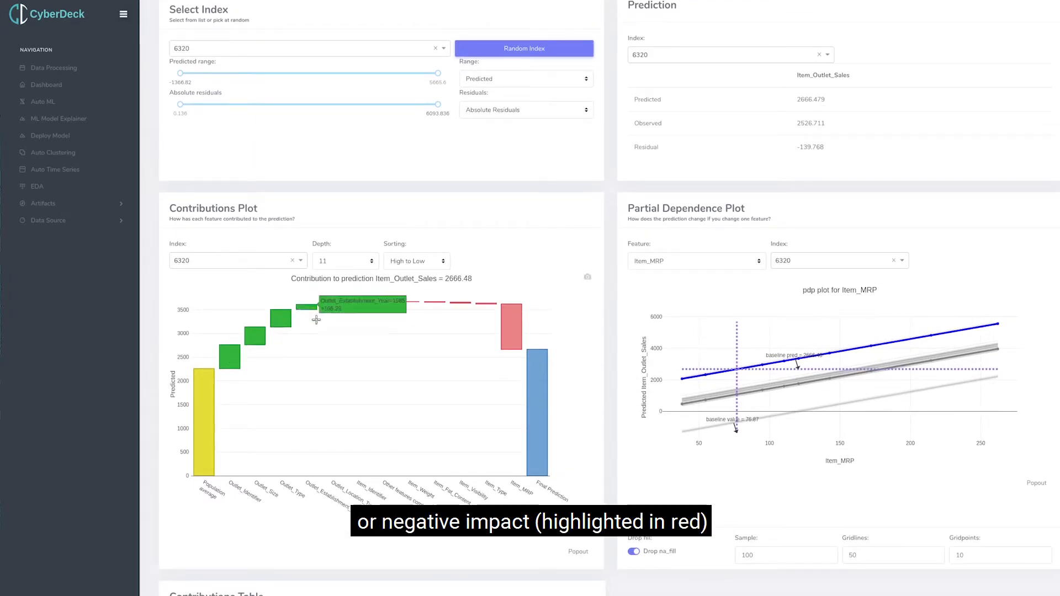
{"action": "mouse_move", "coordinate": [520, 334]}
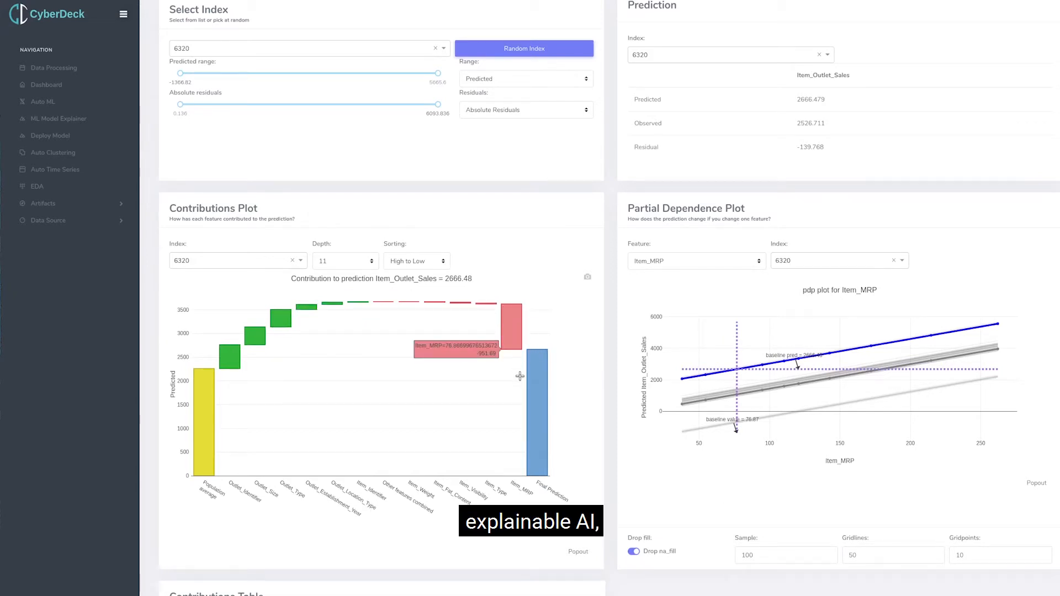
Draw a random index three times in the individual prediction analysis to load other data points.
{"action": "scroll", "coordinate": [466, 224], "scroll_direction": "up", "scroll_amount": 2}
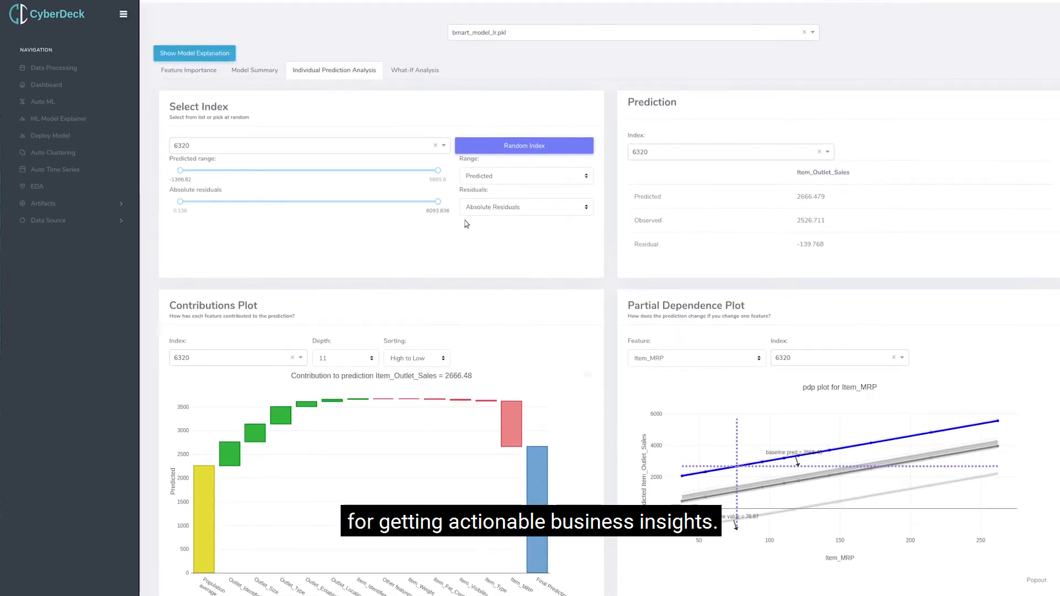
{"action": "left_click", "coordinate": [501, 150]}
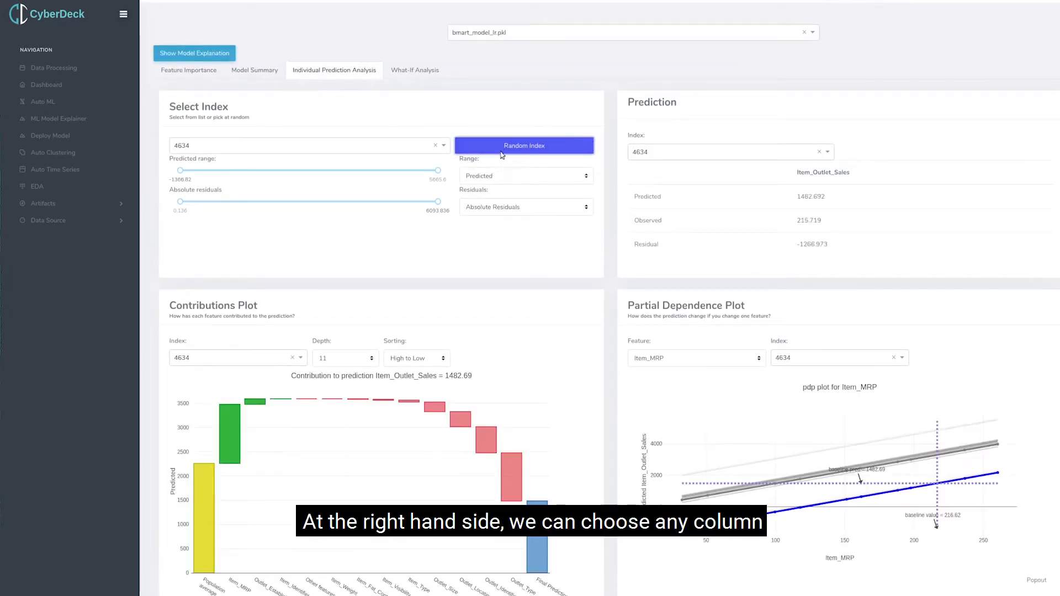
{"action": "left_click", "coordinate": [503, 148]}
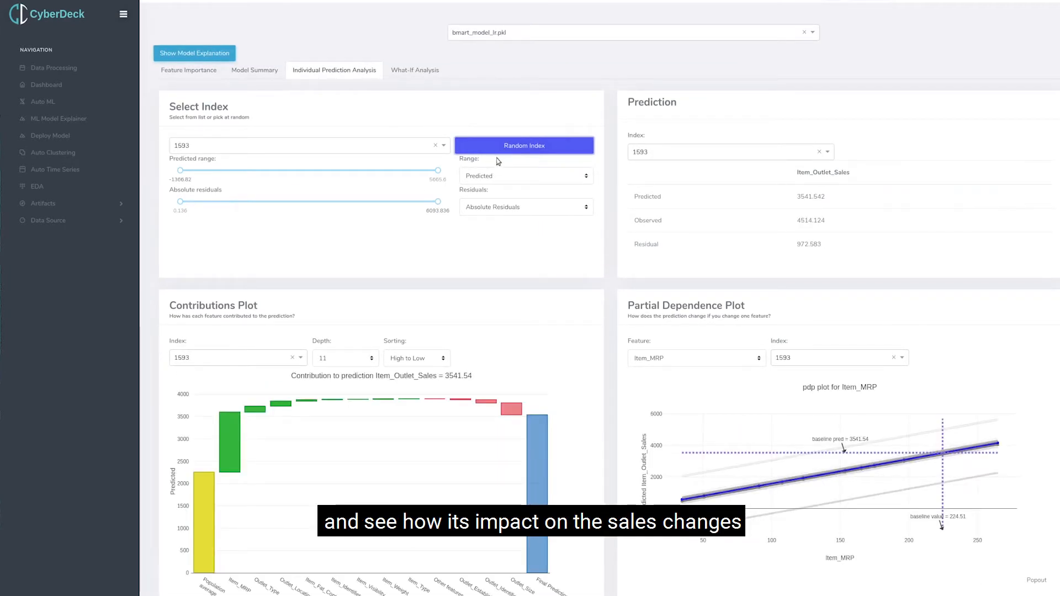
{"action": "left_click", "coordinate": [507, 151]}
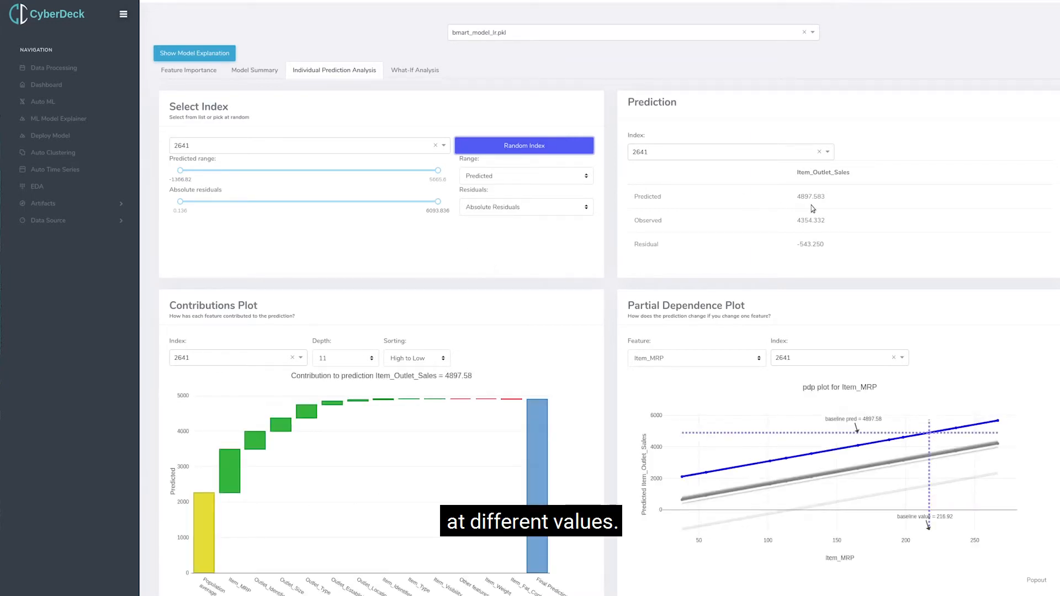
Compare the predicted and observed Item_Outlet_Sales for the drawn index and inspect its largest positive feature contributions.
{"action": "left_click_drag", "start_coordinate": [796, 196], "coordinate": [831, 221]}
{"action": "mouse_move", "coordinate": [230, 485]}
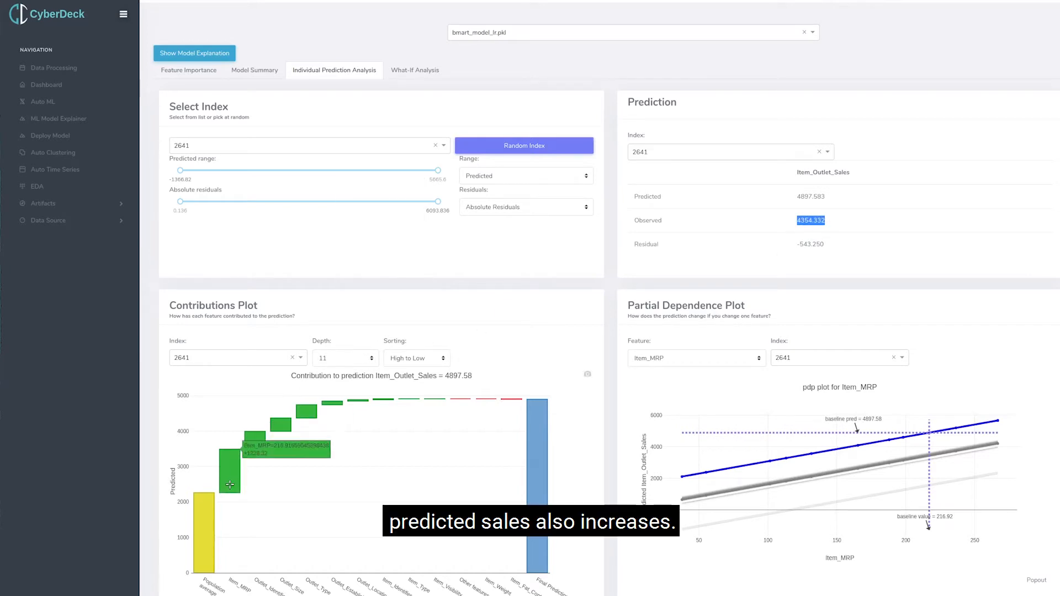
{"action": "mouse_move", "coordinate": [256, 449]}
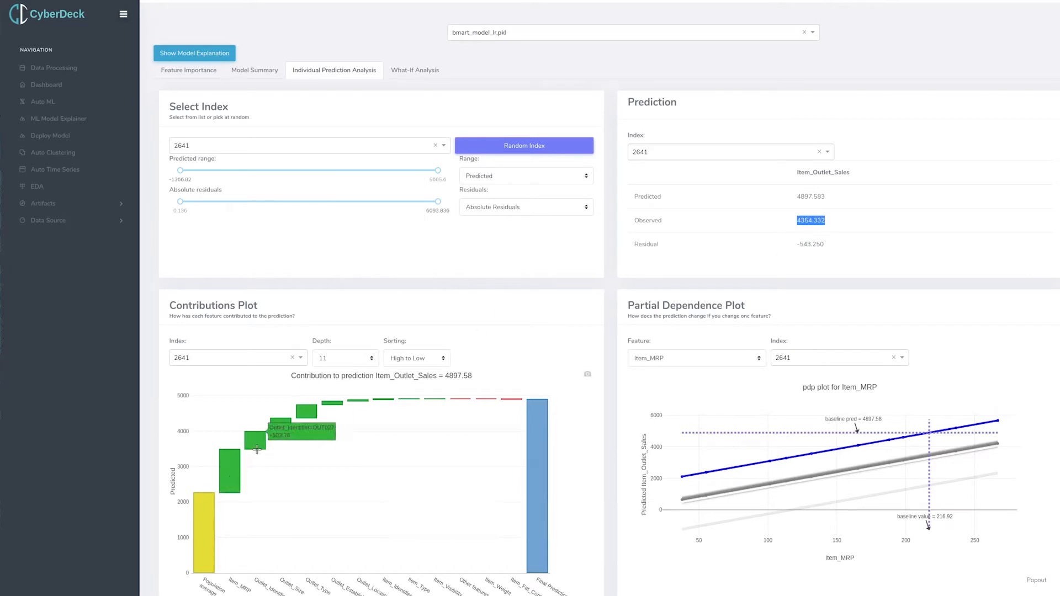
{"action": "mouse_move", "coordinate": [277, 426]}
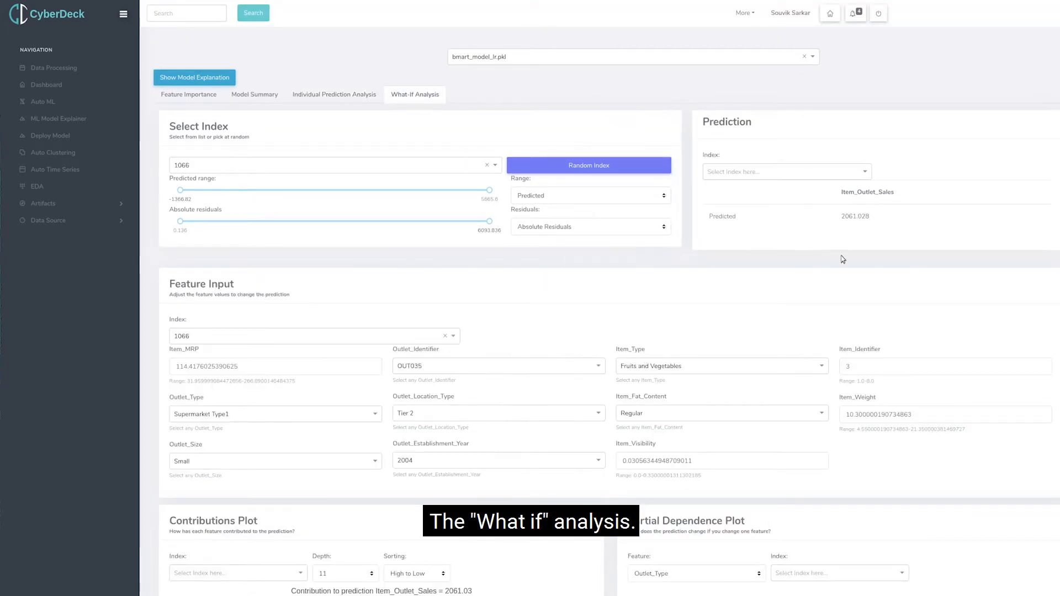
In the What-If Analysis for index 1066, set Outlet_Identifier to OUT027 and compare the predicted Item_Outlet_Sales before and after.
{"action": "left_click_drag", "start_coordinate": [843, 217], "coordinate": [878, 219]}
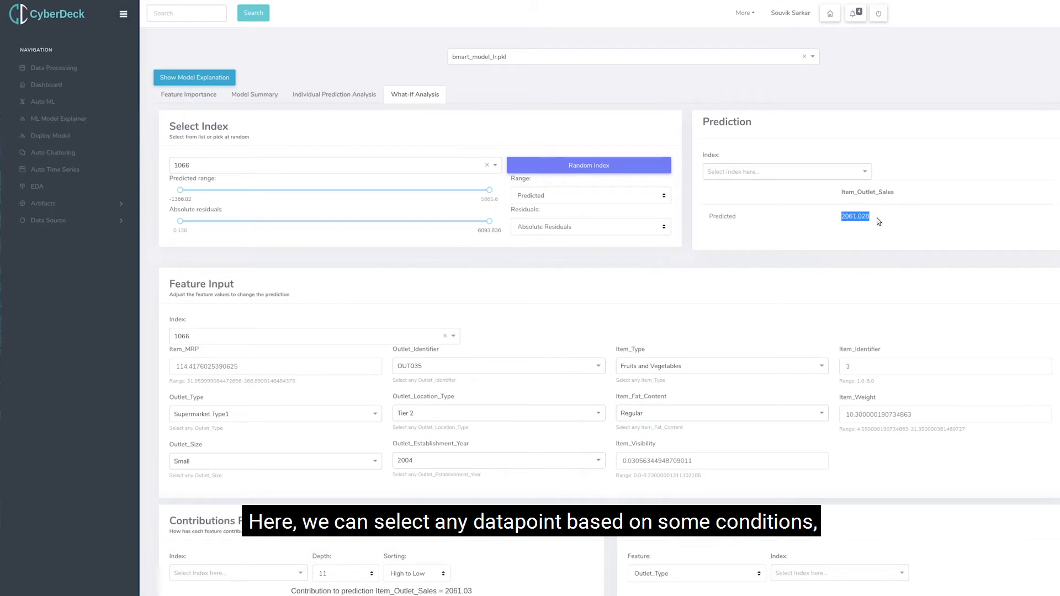
{"action": "left_click", "coordinate": [531, 307]}
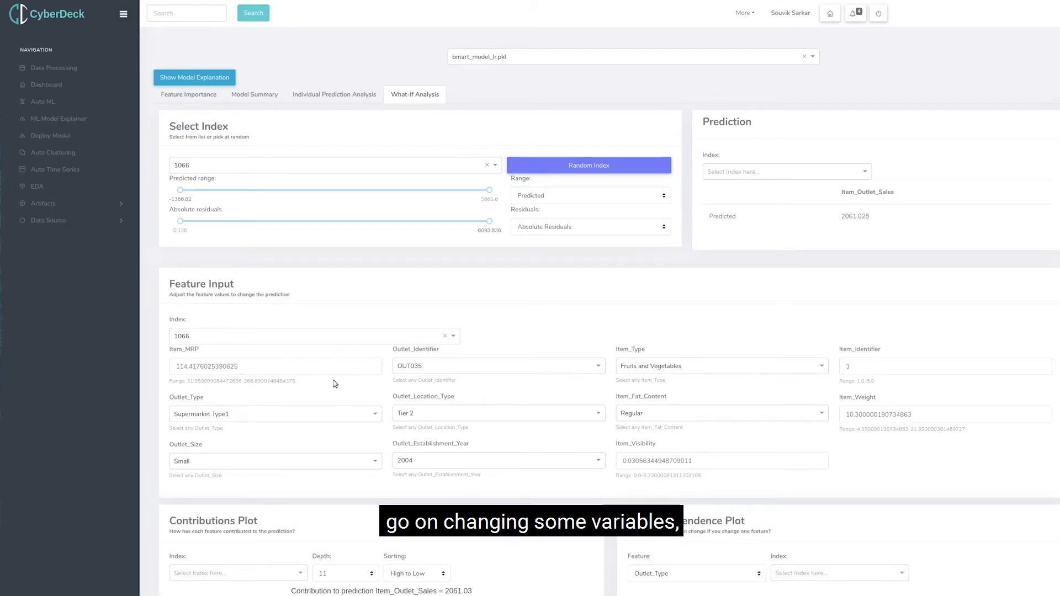
{"action": "left_click", "coordinate": [495, 368]}
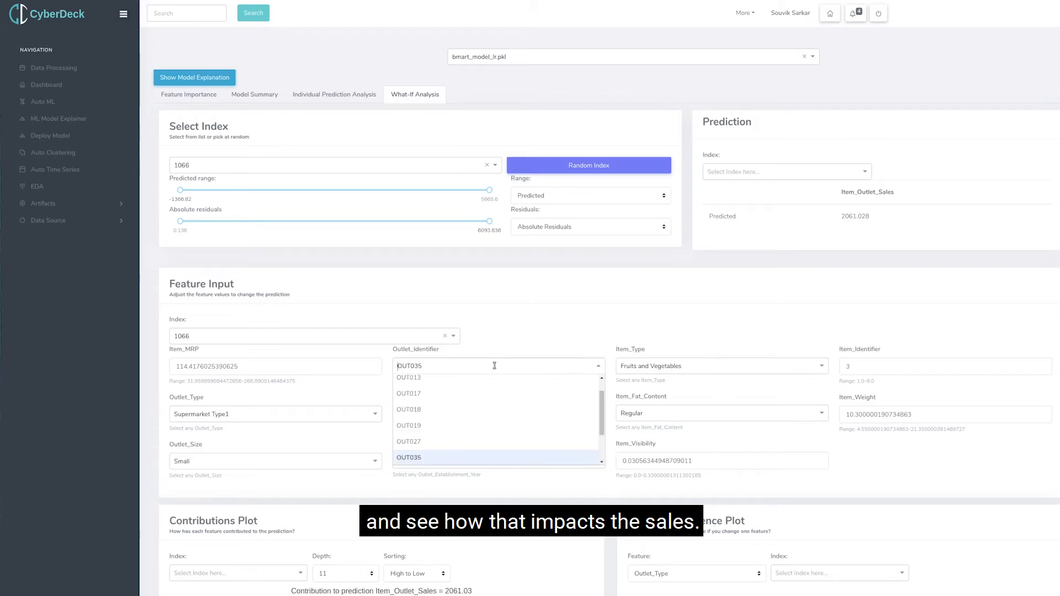
{"action": "left_click", "coordinate": [431, 447]}
{"action": "left_click_drag", "start_coordinate": [841, 216], "coordinate": [874, 217]}
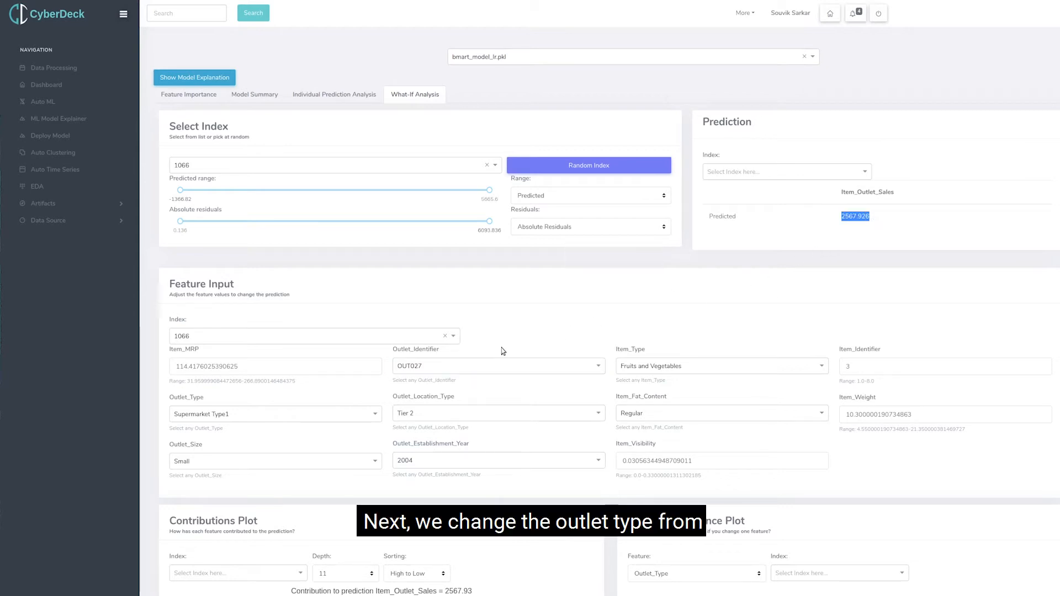
Set Outlet_Type to Supermarket Type3 and check the predicted Item_Outlet_Sales.
{"action": "left_click", "coordinate": [271, 418]}
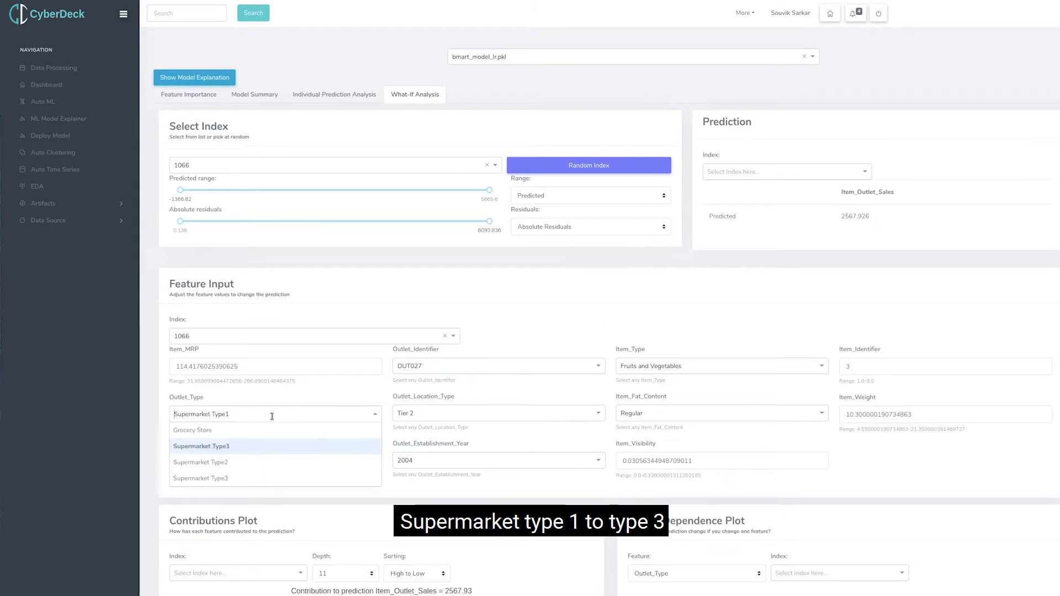
{"action": "left_click", "coordinate": [242, 480]}
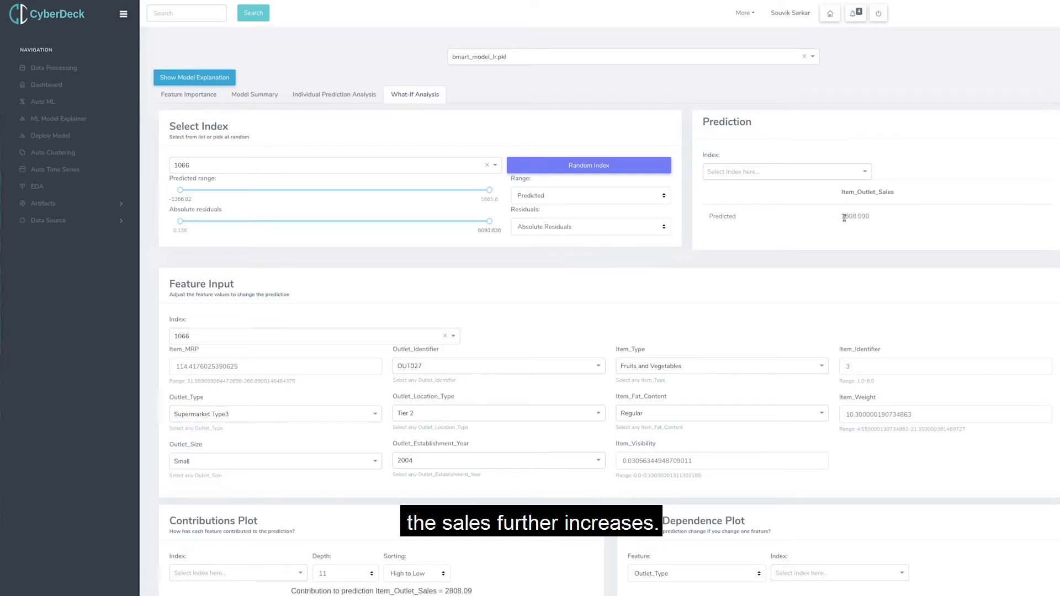
{"action": "left_click_drag", "start_coordinate": [843, 217], "coordinate": [877, 221]}
Test the Grocery Store Outlet_Type against the predicted Item_Outlet_Sales and return it to Supermarket Type1.
{"action": "left_click", "coordinate": [200, 419]}
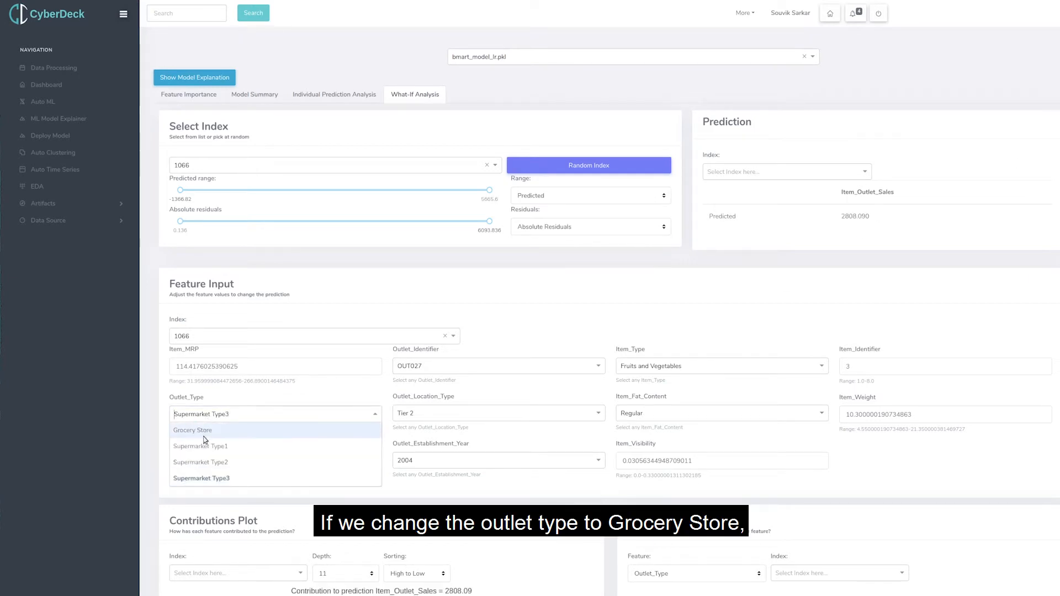
{"action": "left_click", "coordinate": [206, 432]}
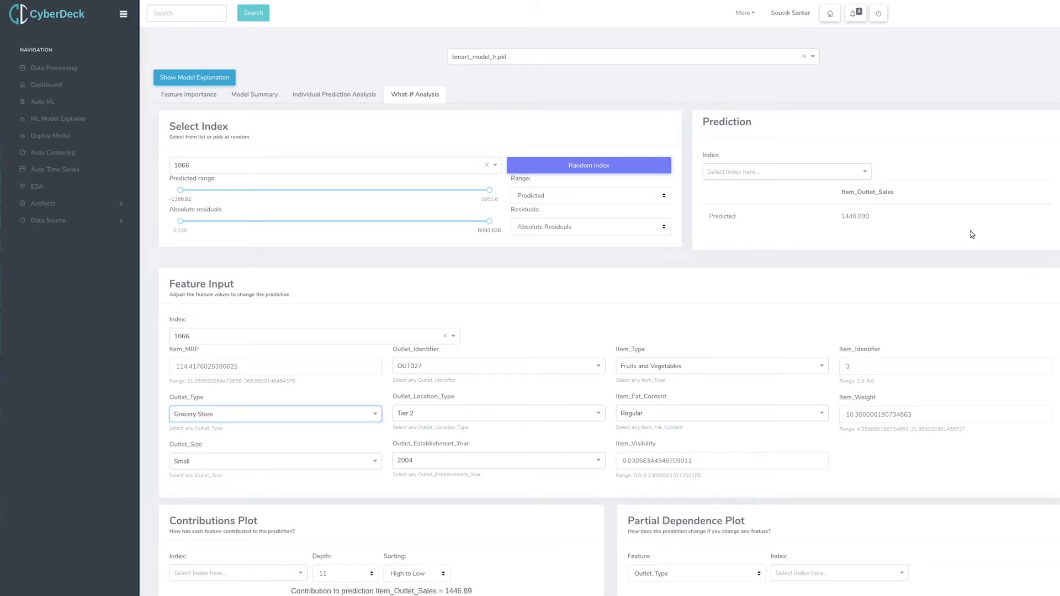
{"action": "left_click_drag", "start_coordinate": [842, 217], "coordinate": [852, 219]}
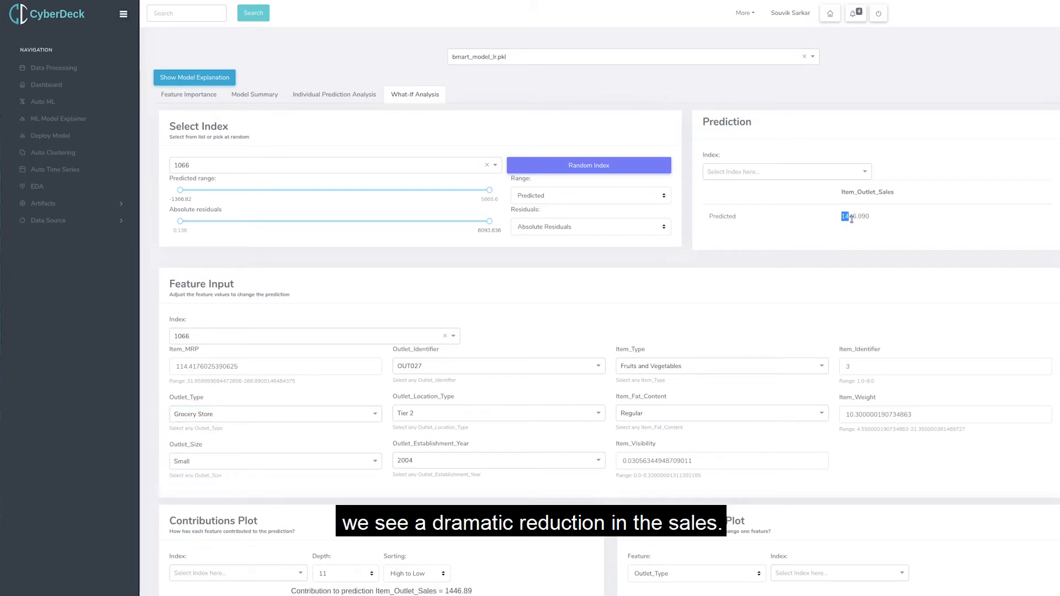
{"action": "left_click", "coordinate": [223, 415]}
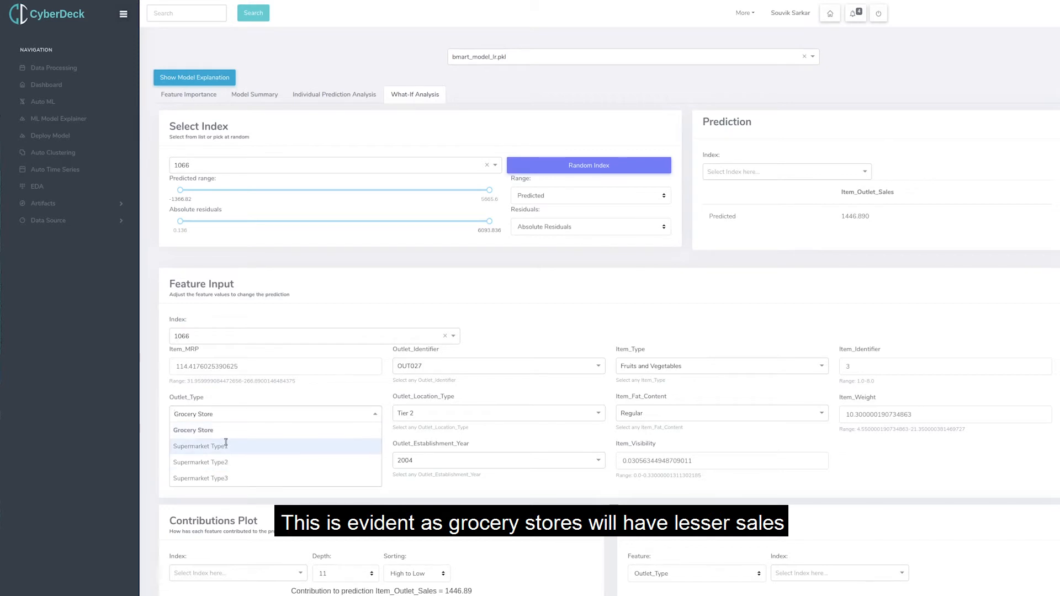
{"action": "left_click", "coordinate": [226, 445]}
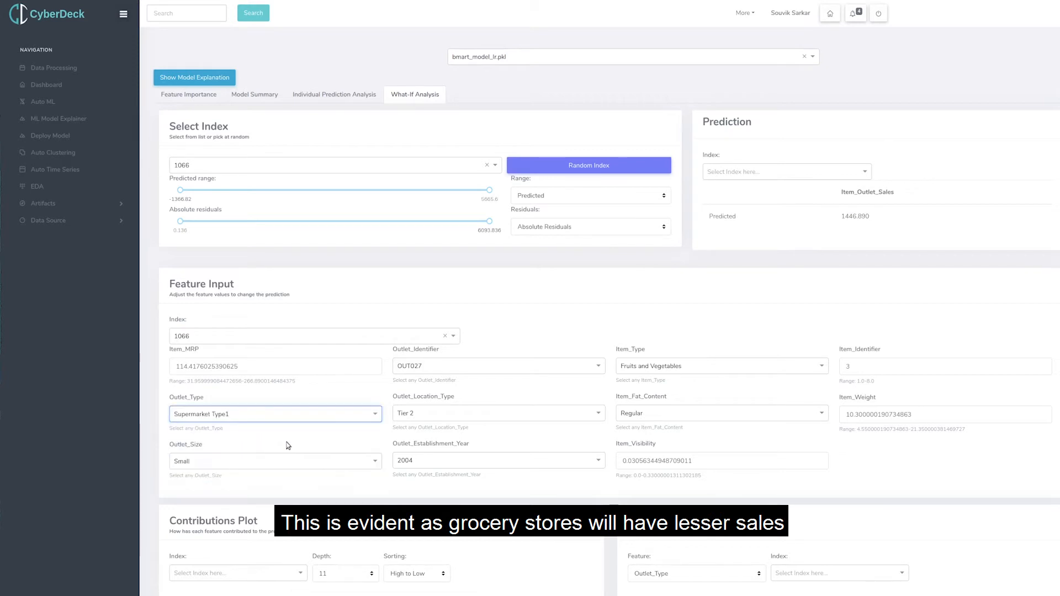
Try Item_Fat_Content as LF in the feature input and restore it to Regular.
{"action": "left_click", "coordinate": [685, 418]}
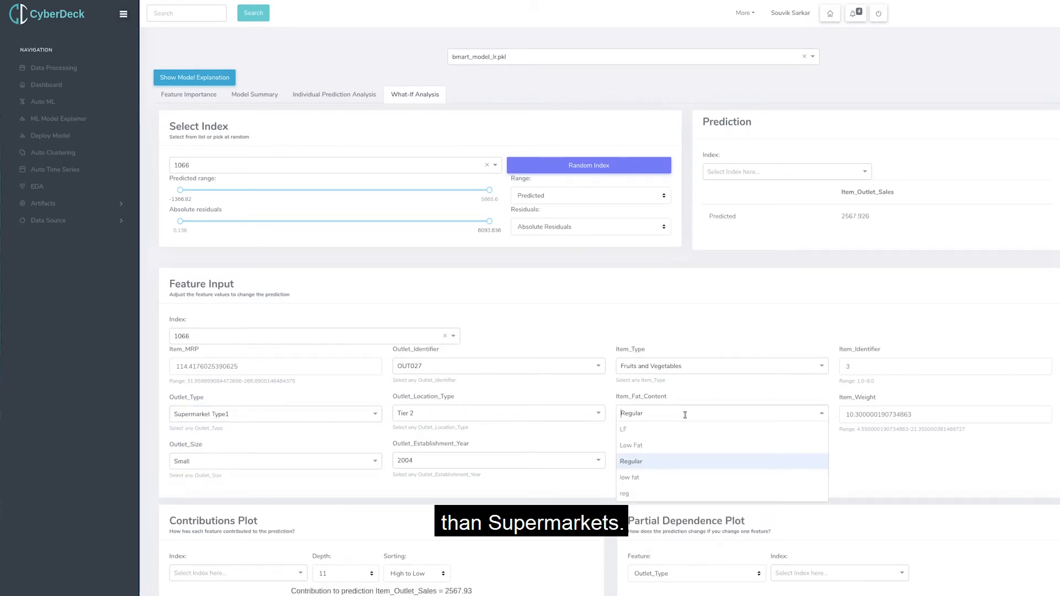
{"action": "left_click", "coordinate": [646, 430]}
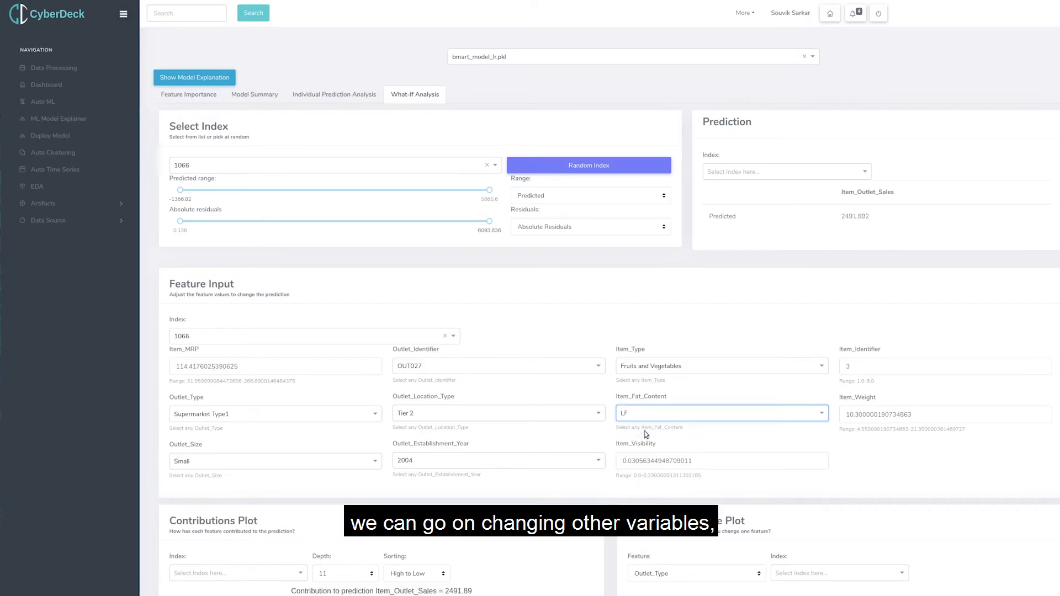
{"action": "left_click", "coordinate": [653, 418]}
{"action": "left_click", "coordinate": [740, 459]}
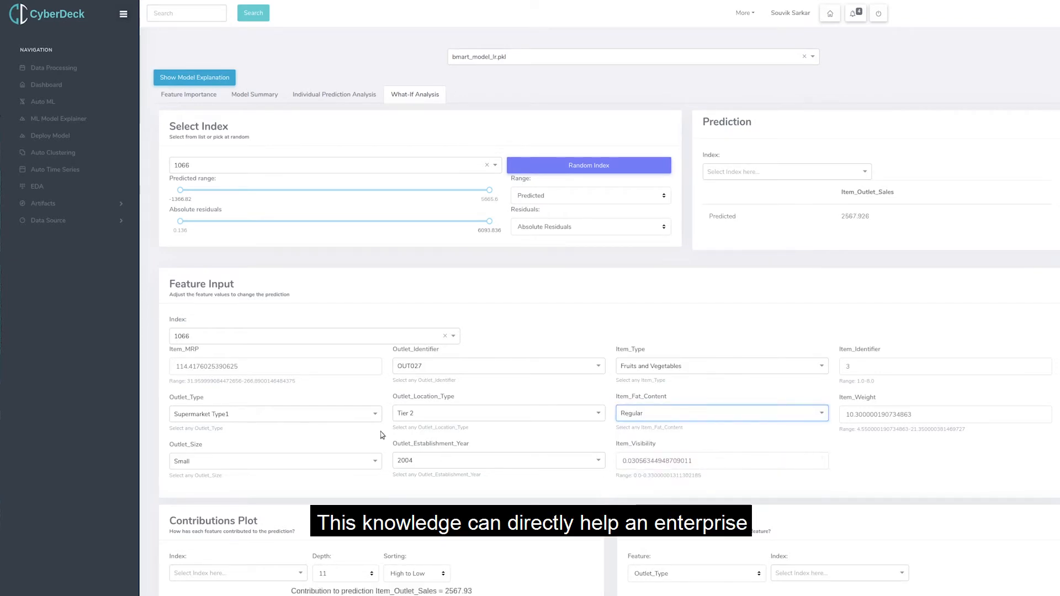
Set Item_MRP to 200 and check the predicted Item_Outlet_Sales.
{"action": "double_click", "coordinate": [209, 367]}
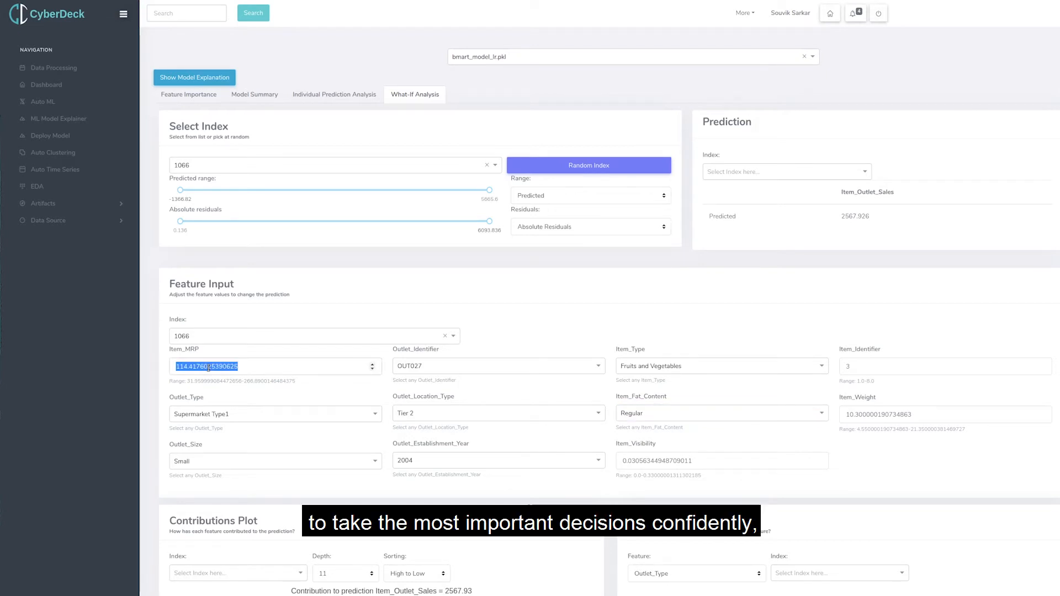
{"action": "type", "text": "200"}
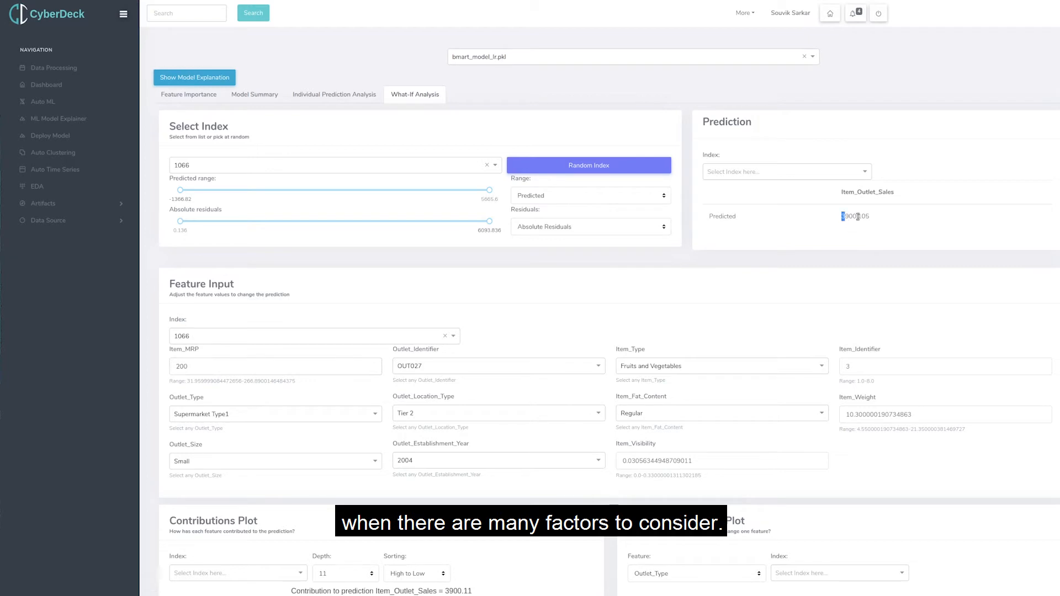
{"action": "left_click_drag", "start_coordinate": [858, 217], "coordinate": [878, 218]}
{"action": "left_click", "coordinate": [784, 286]}
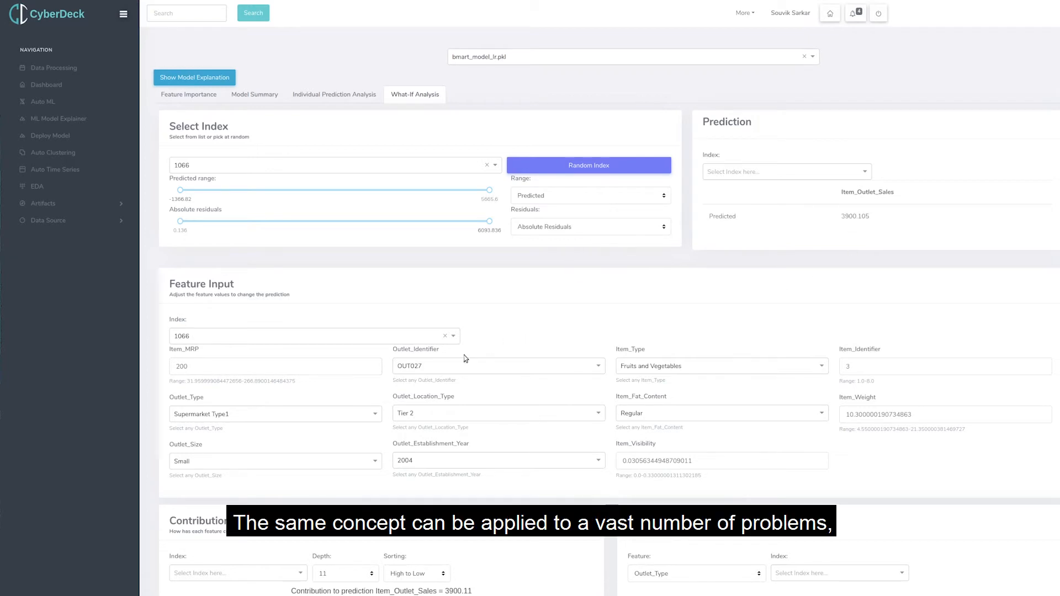
Set Outlet_Establishment_Year to 1987 in the What-If feature input.
{"action": "left_click", "coordinate": [545, 462]}
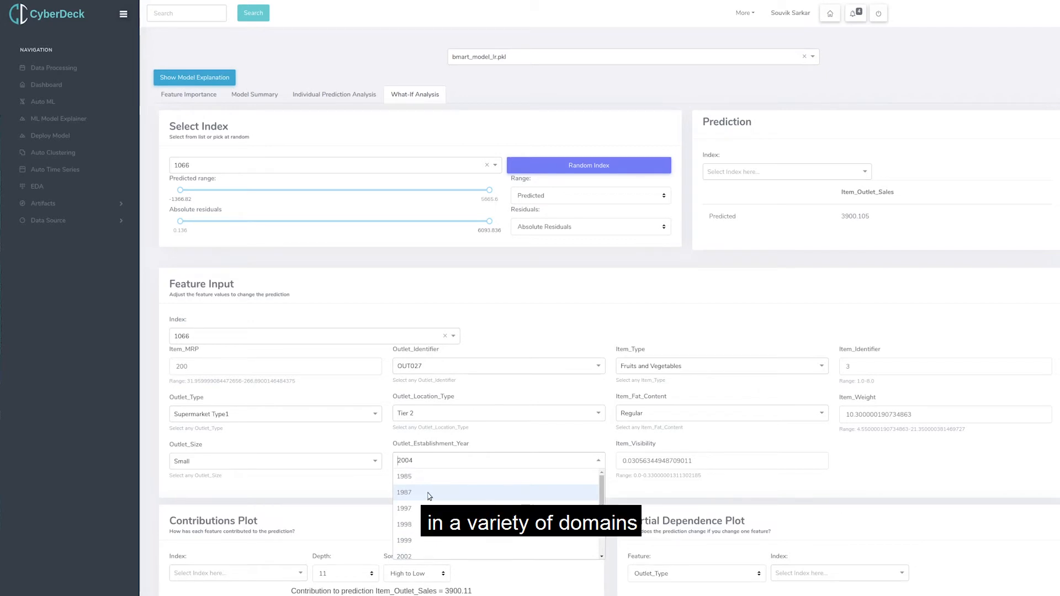
{"action": "left_click", "coordinate": [429, 493]}
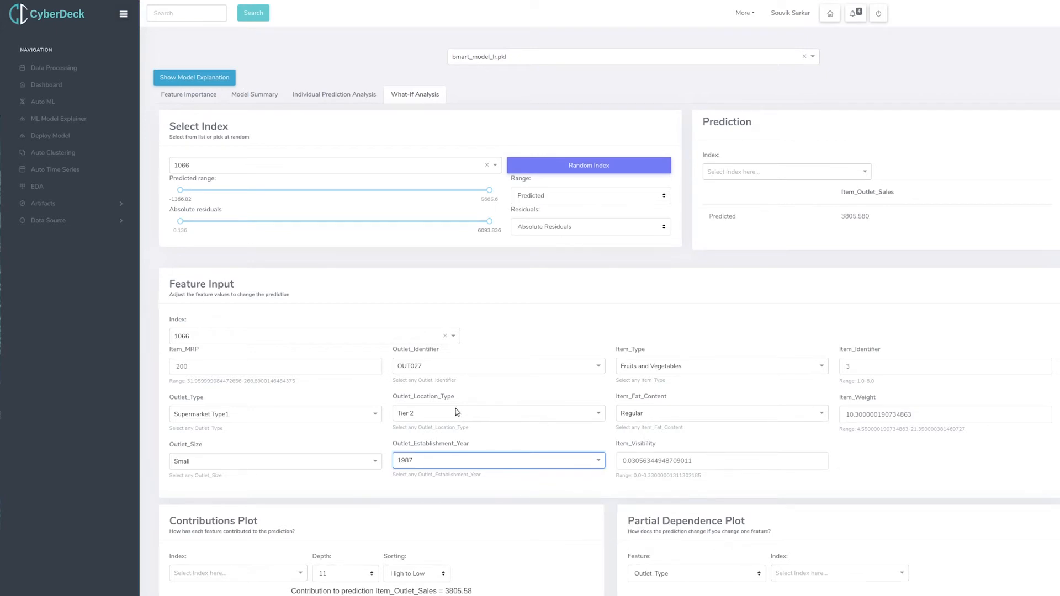
{"action": "left_click", "coordinate": [721, 365]}
{"action": "left_click", "coordinate": [755, 282]}
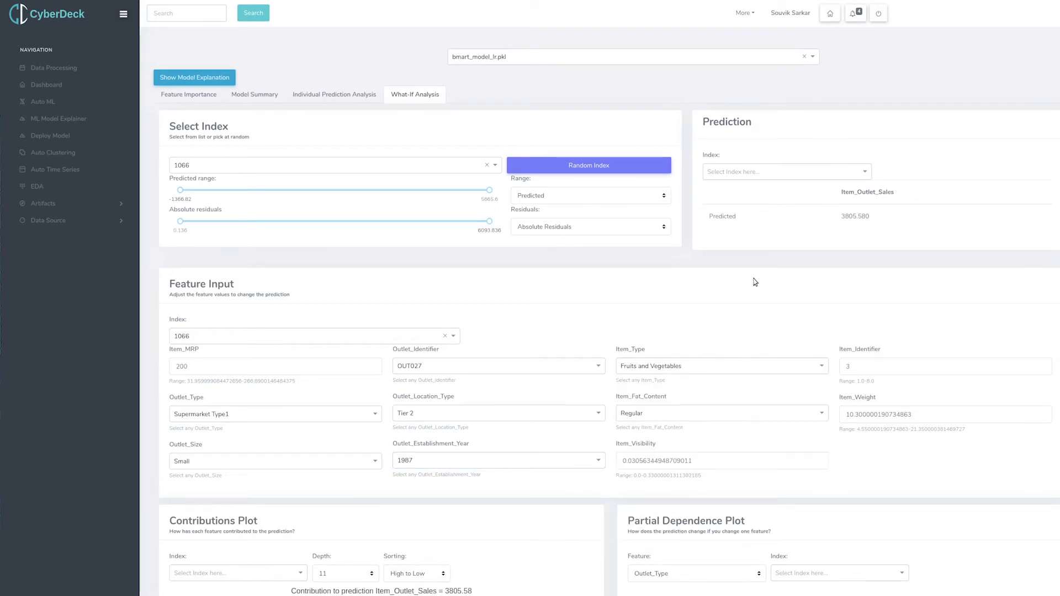
Set Item_Weight to 15 in the What-If feature input.
{"action": "left_click_drag", "start_coordinate": [846, 415], "coordinate": [854, 416]}
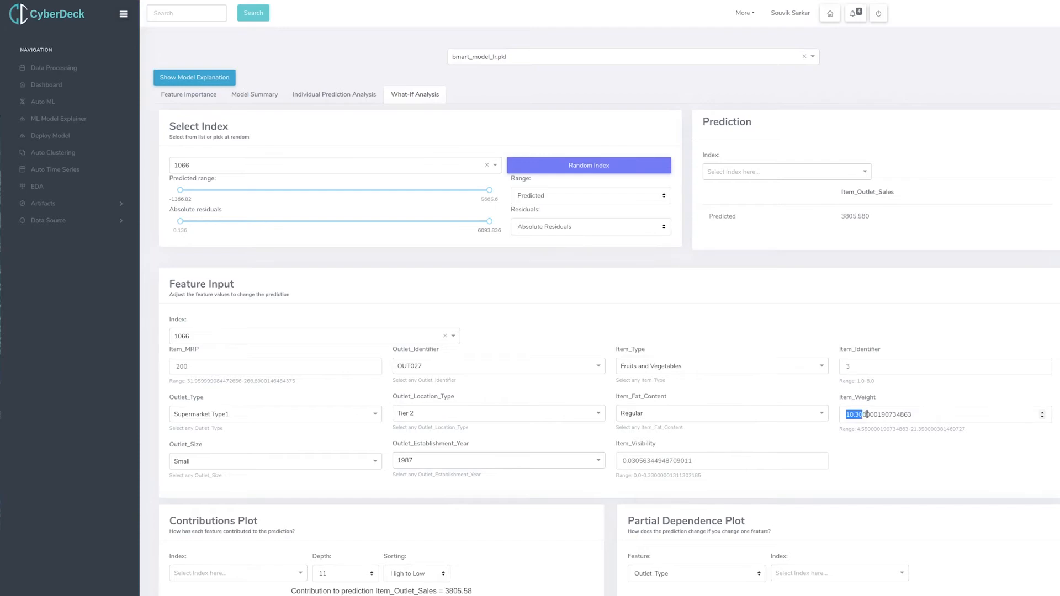
{"action": "double_click", "coordinate": [922, 414]}
{"action": "type", "text": "15"}
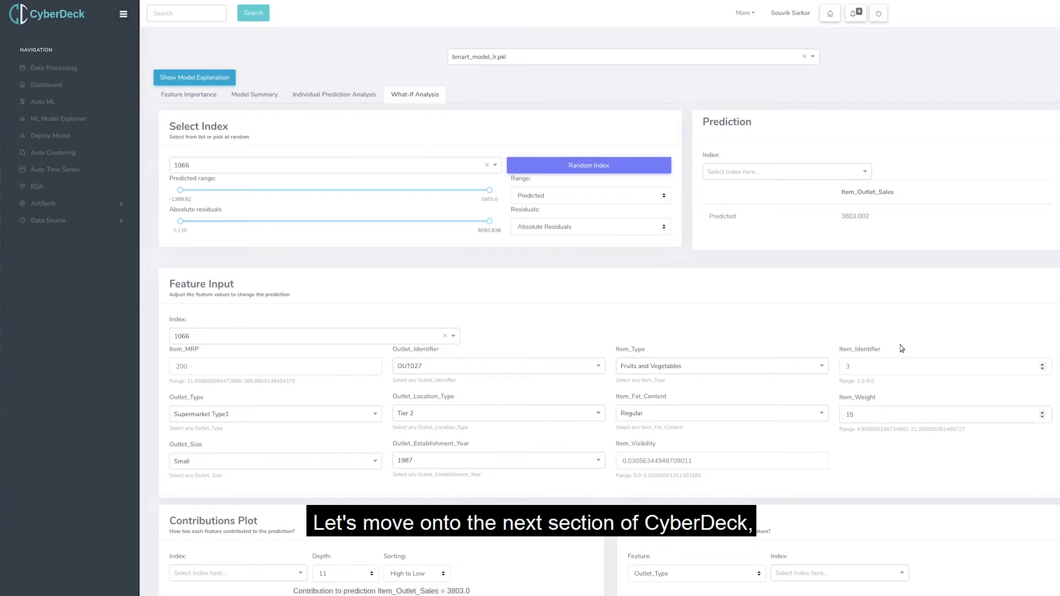